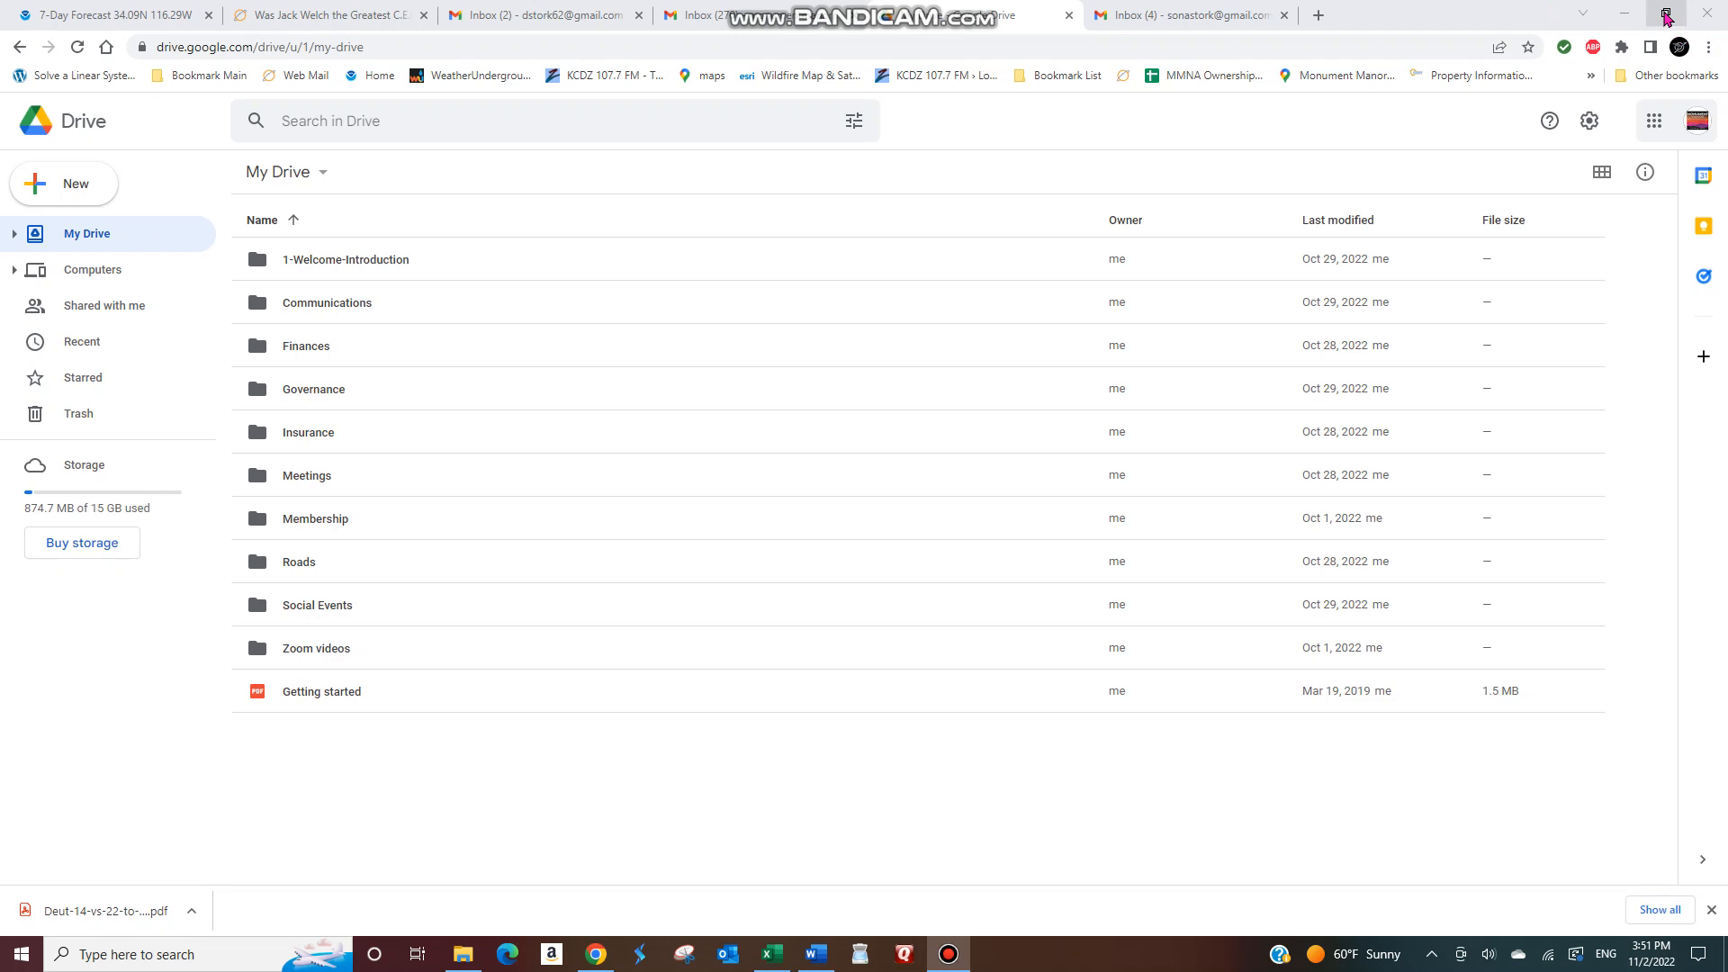
Shrink the browser and File Explorer windows so Google Drive and the local MMNA folder are shown side by side.
{"action": "left_click", "coordinate": [1666, 15]}
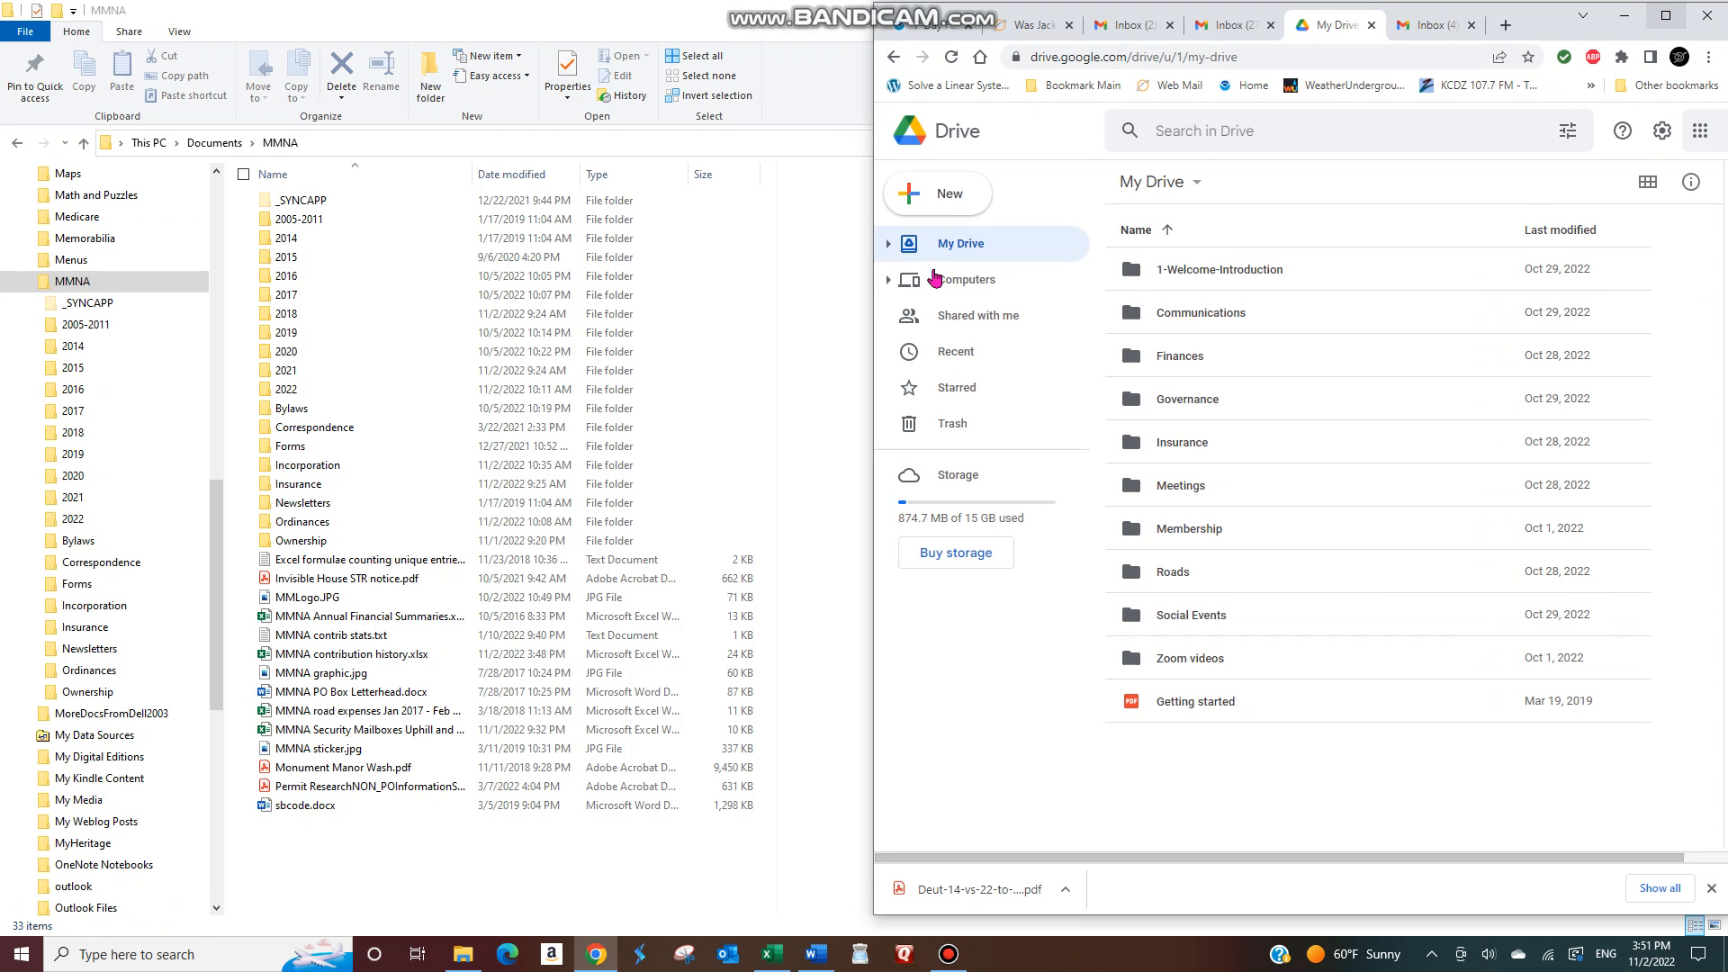
{"action": "left_click", "coordinate": [688, 351]}
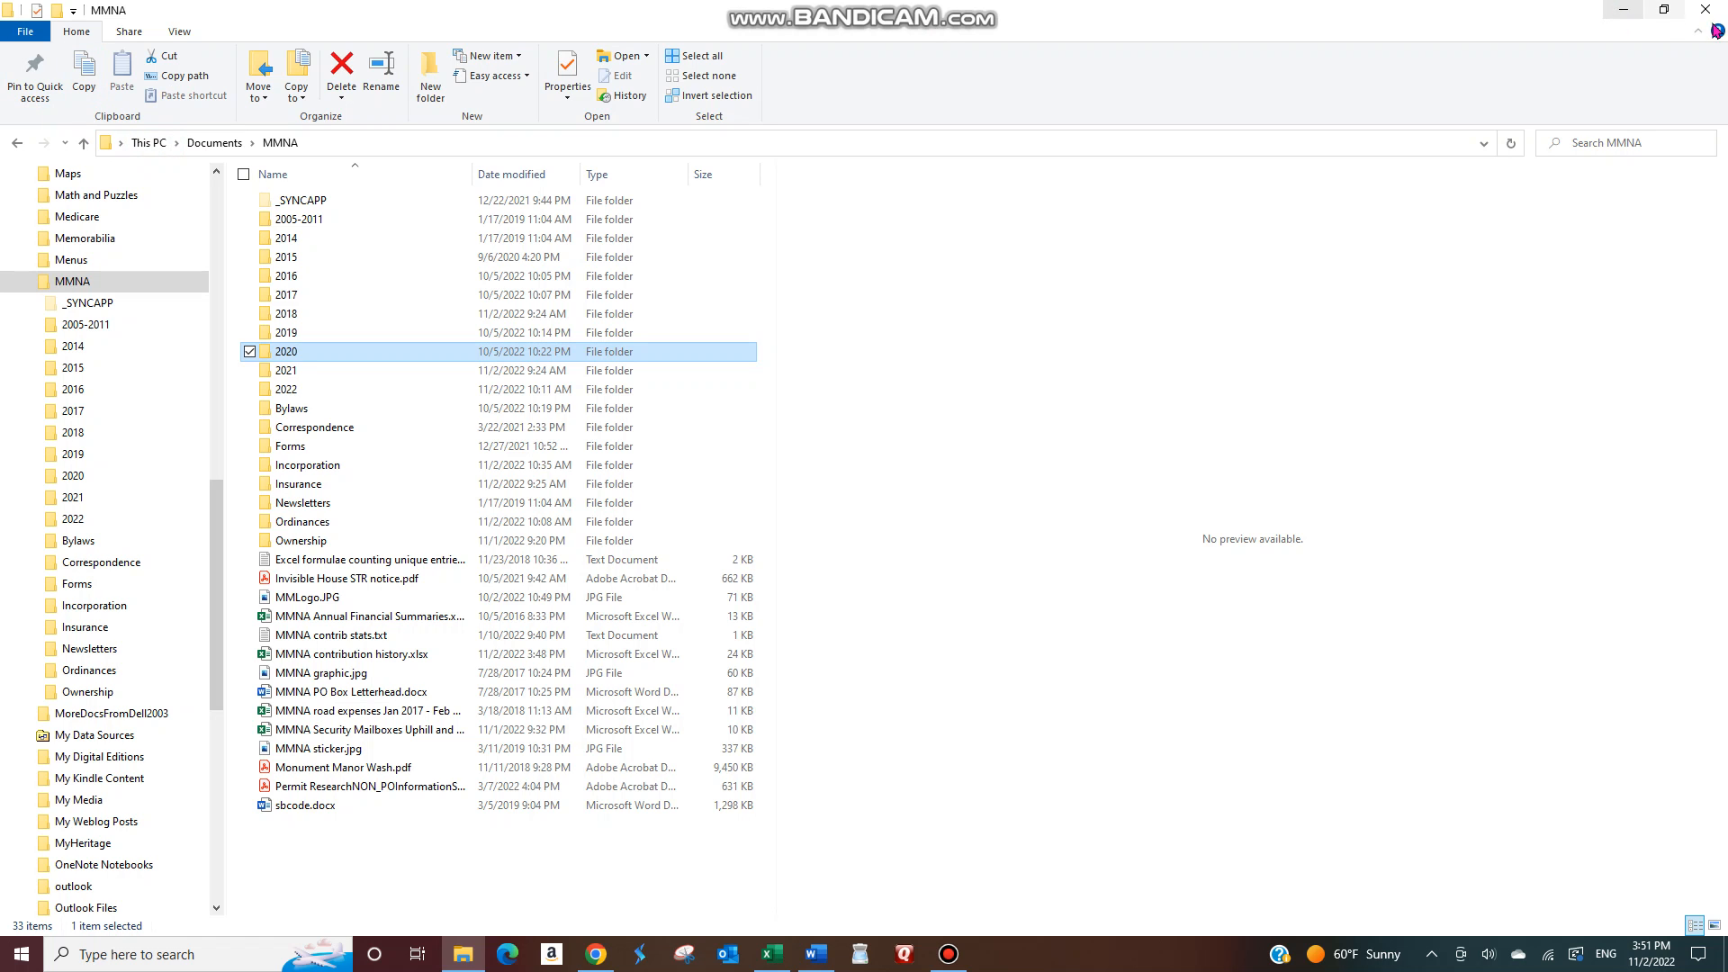
{"action": "left_click", "coordinate": [1666, 15]}
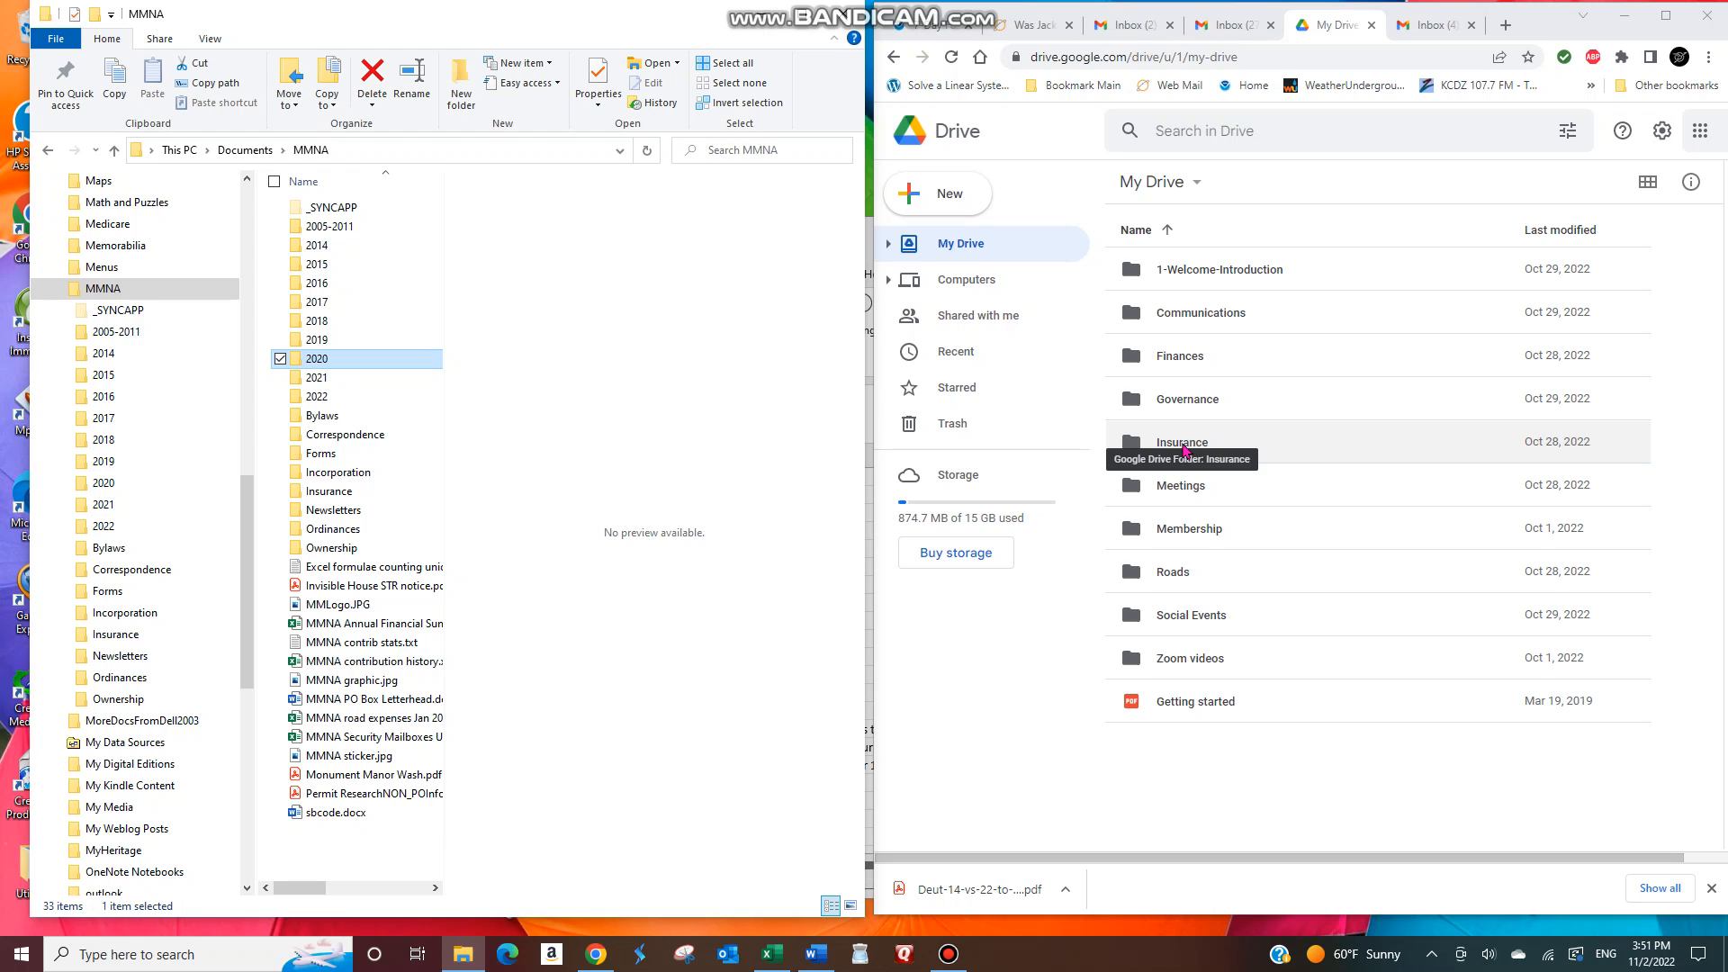
Upload the 2018, 2021 and 2022 folders from the local MMNA Insurance folder into Drive's Insurance folder and dismiss the upload notice.
{"action": "double_click", "coordinate": [1185, 443]}
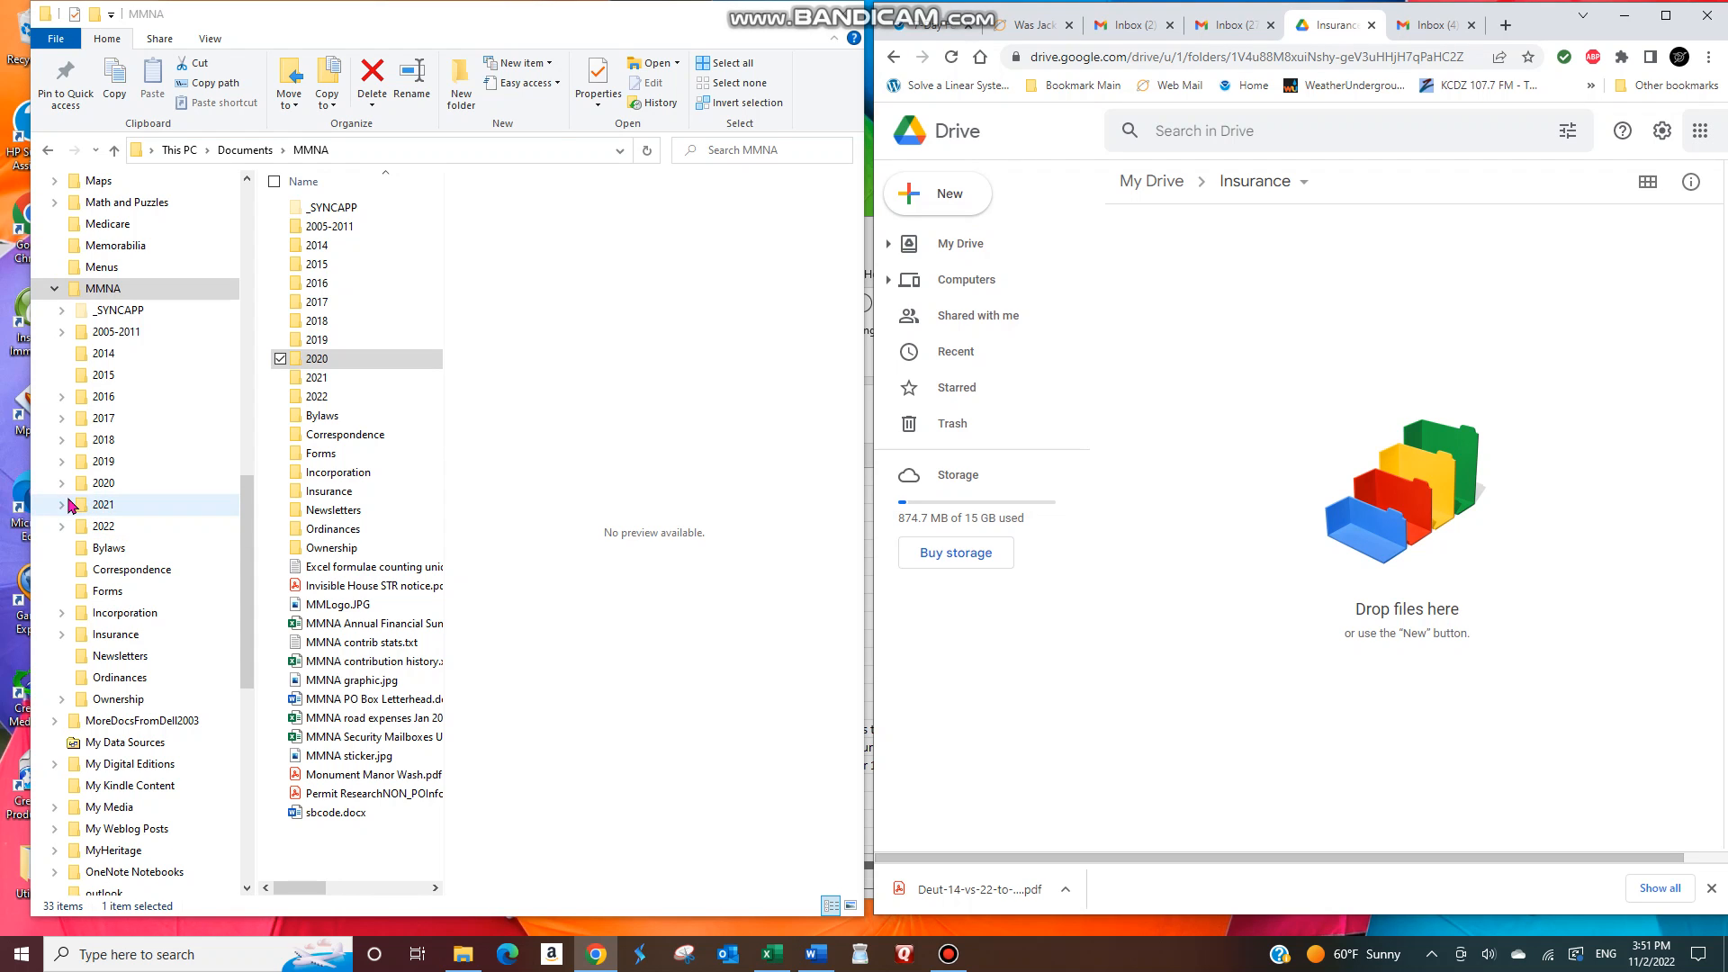
{"action": "left_click", "coordinate": [110, 637]}
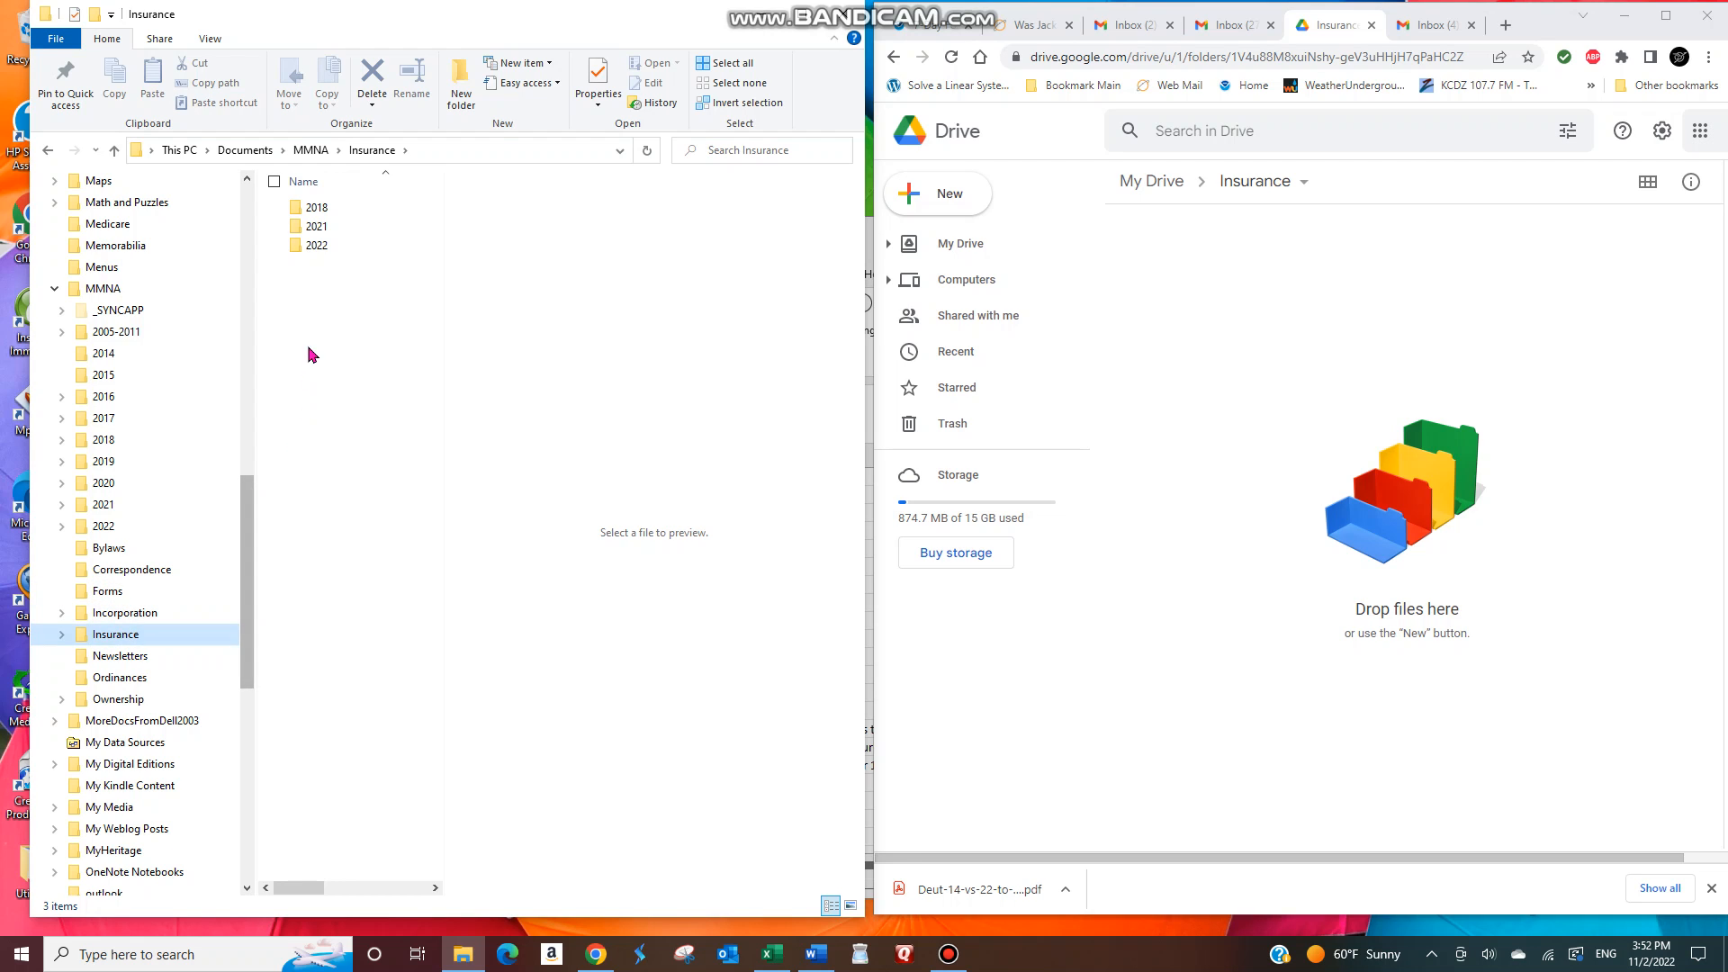
{"action": "left_click", "coordinate": [317, 216]}
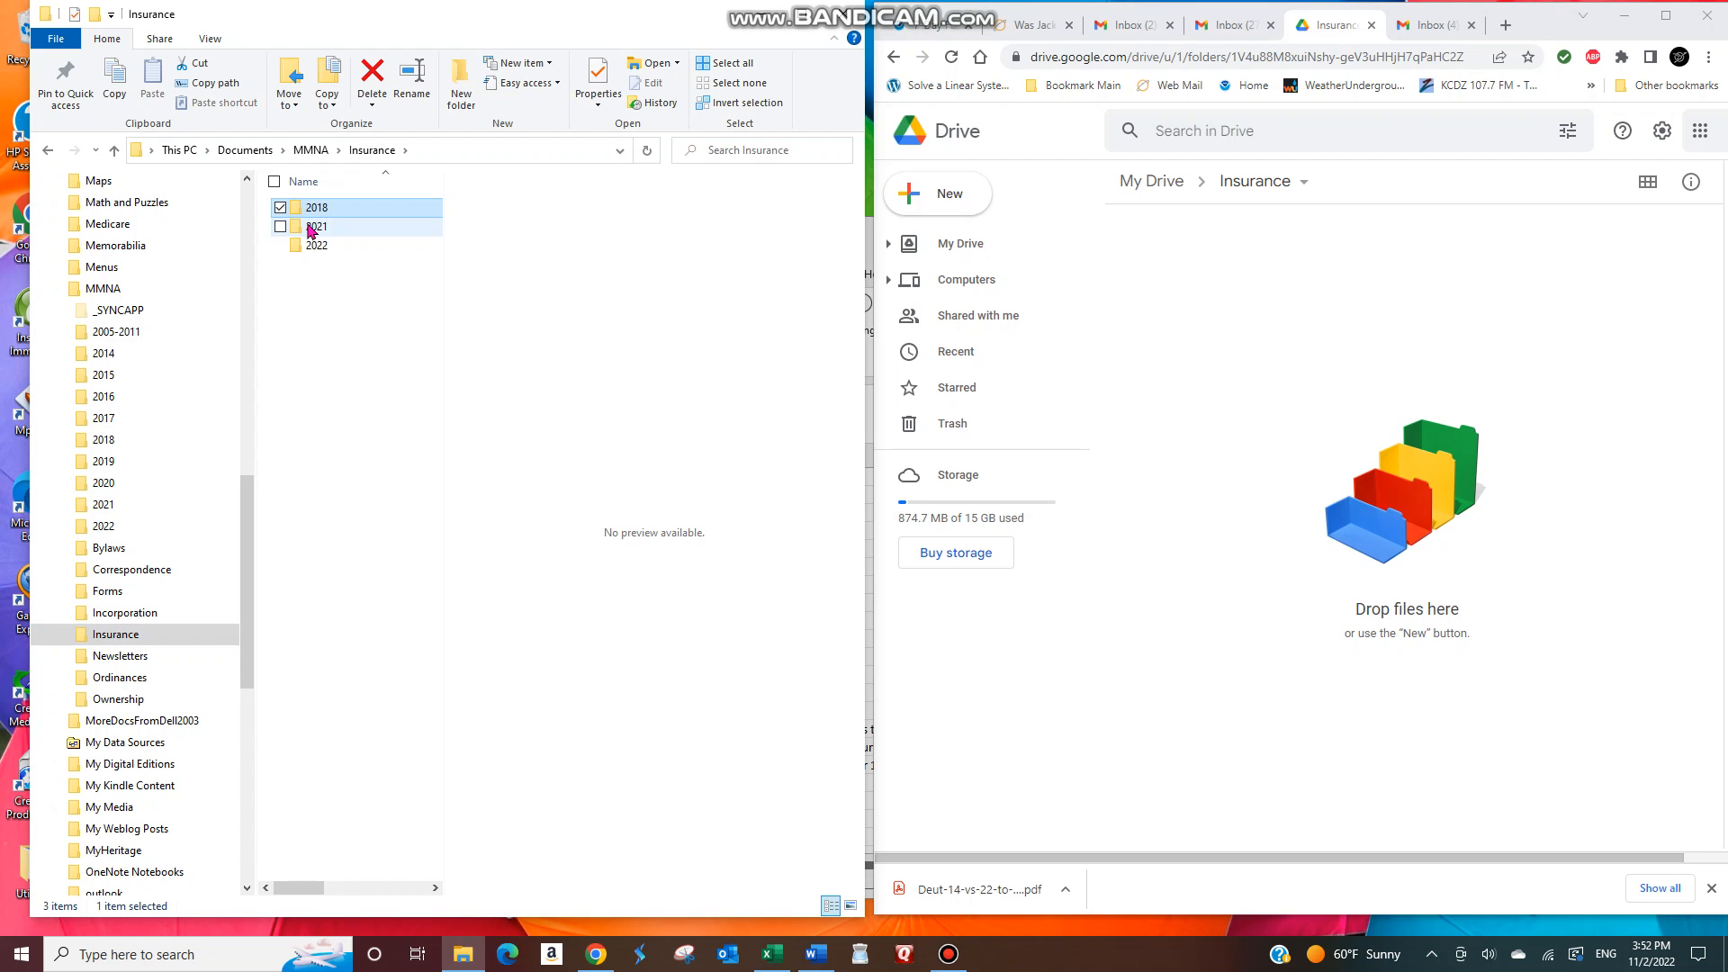
{"action": "left_click", "coordinate": [311, 228], "text": "ctrl"}
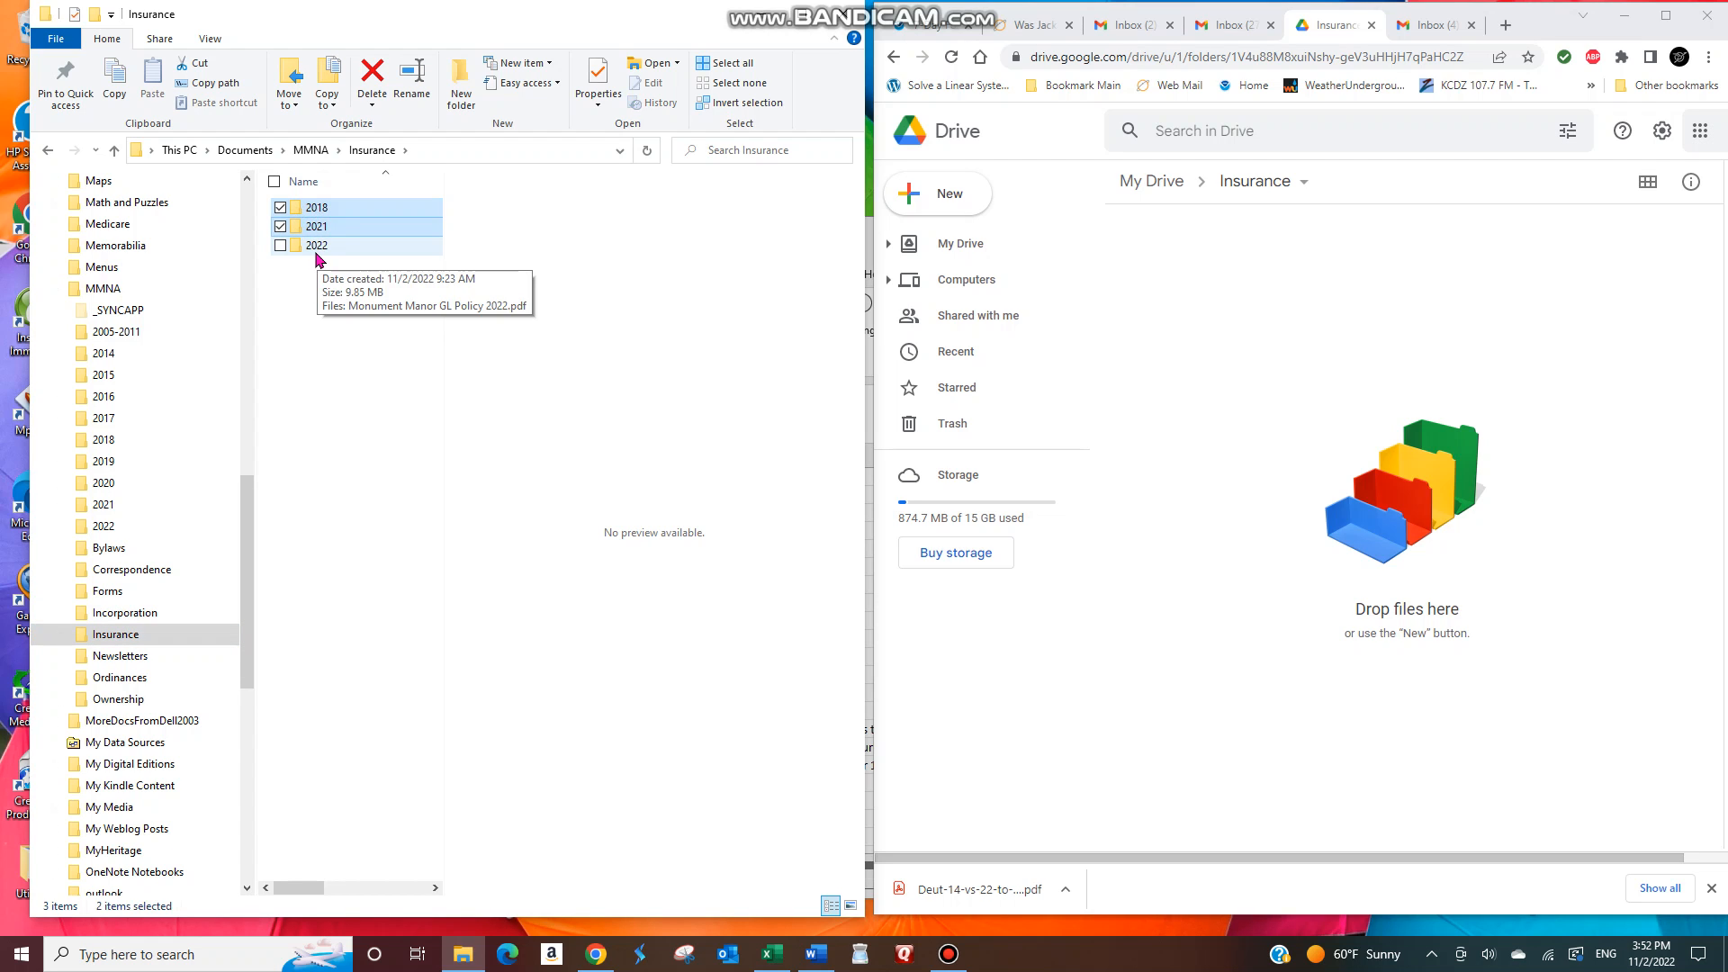
{"action": "left_click", "coordinate": [314, 247], "text": "ctrl"}
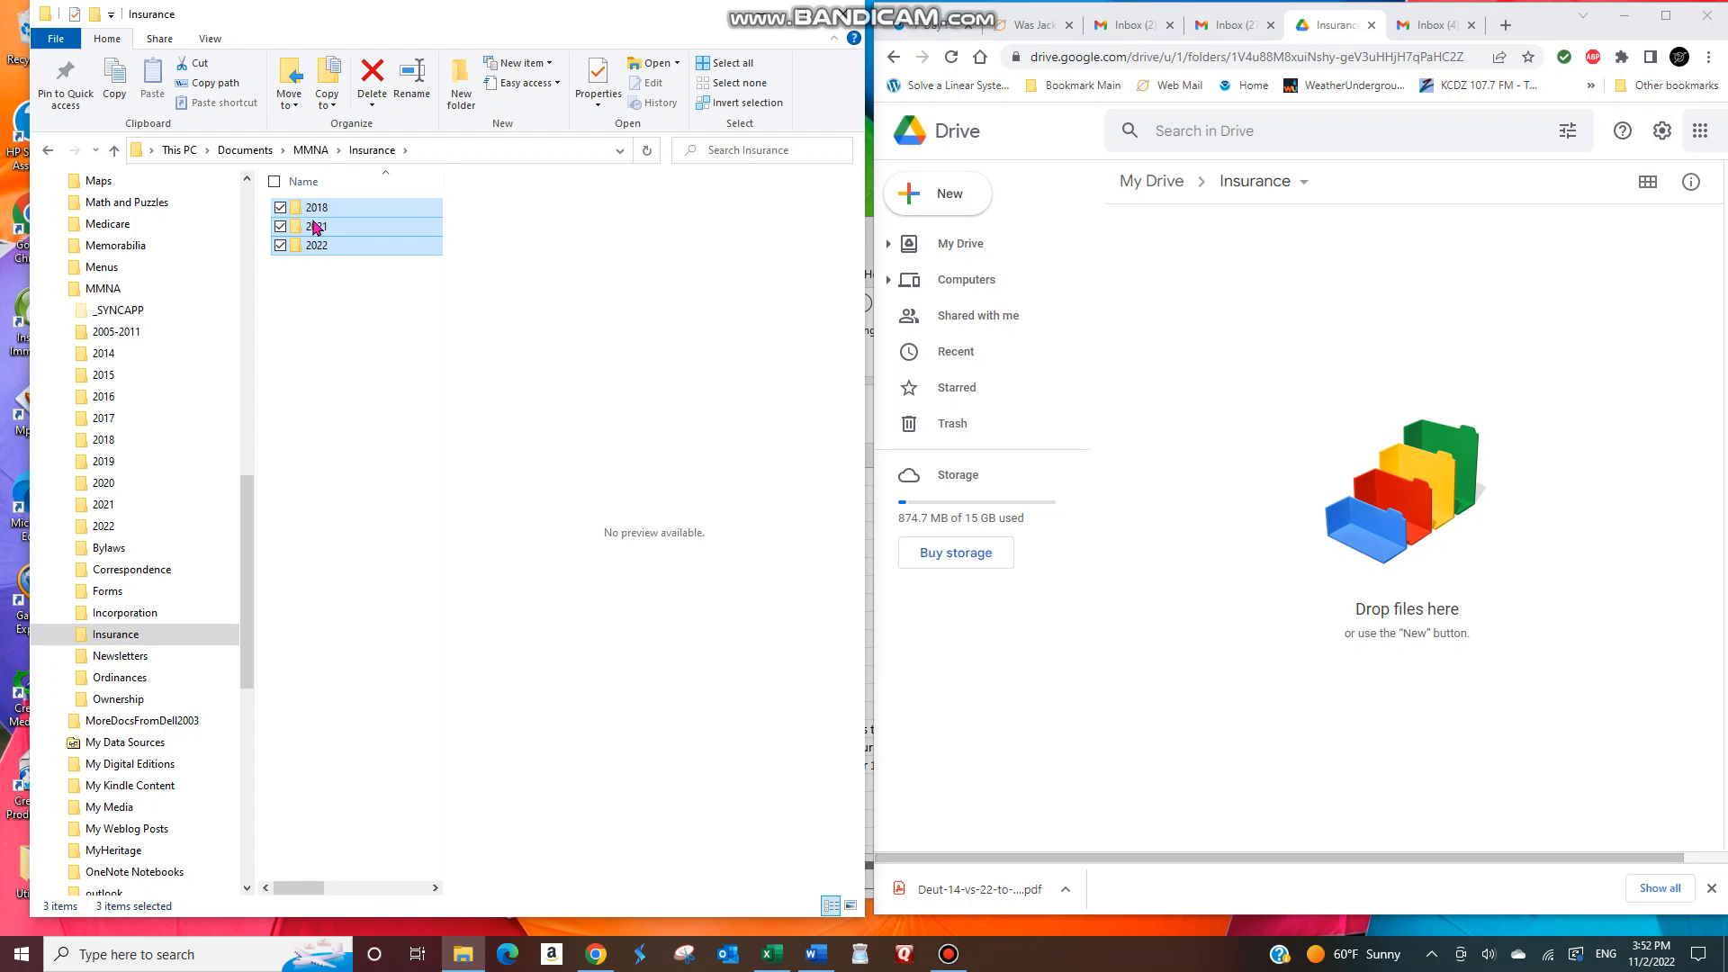
{"action": "left_click_drag", "start_coordinate": [314, 228], "coordinate": [1221, 466]}
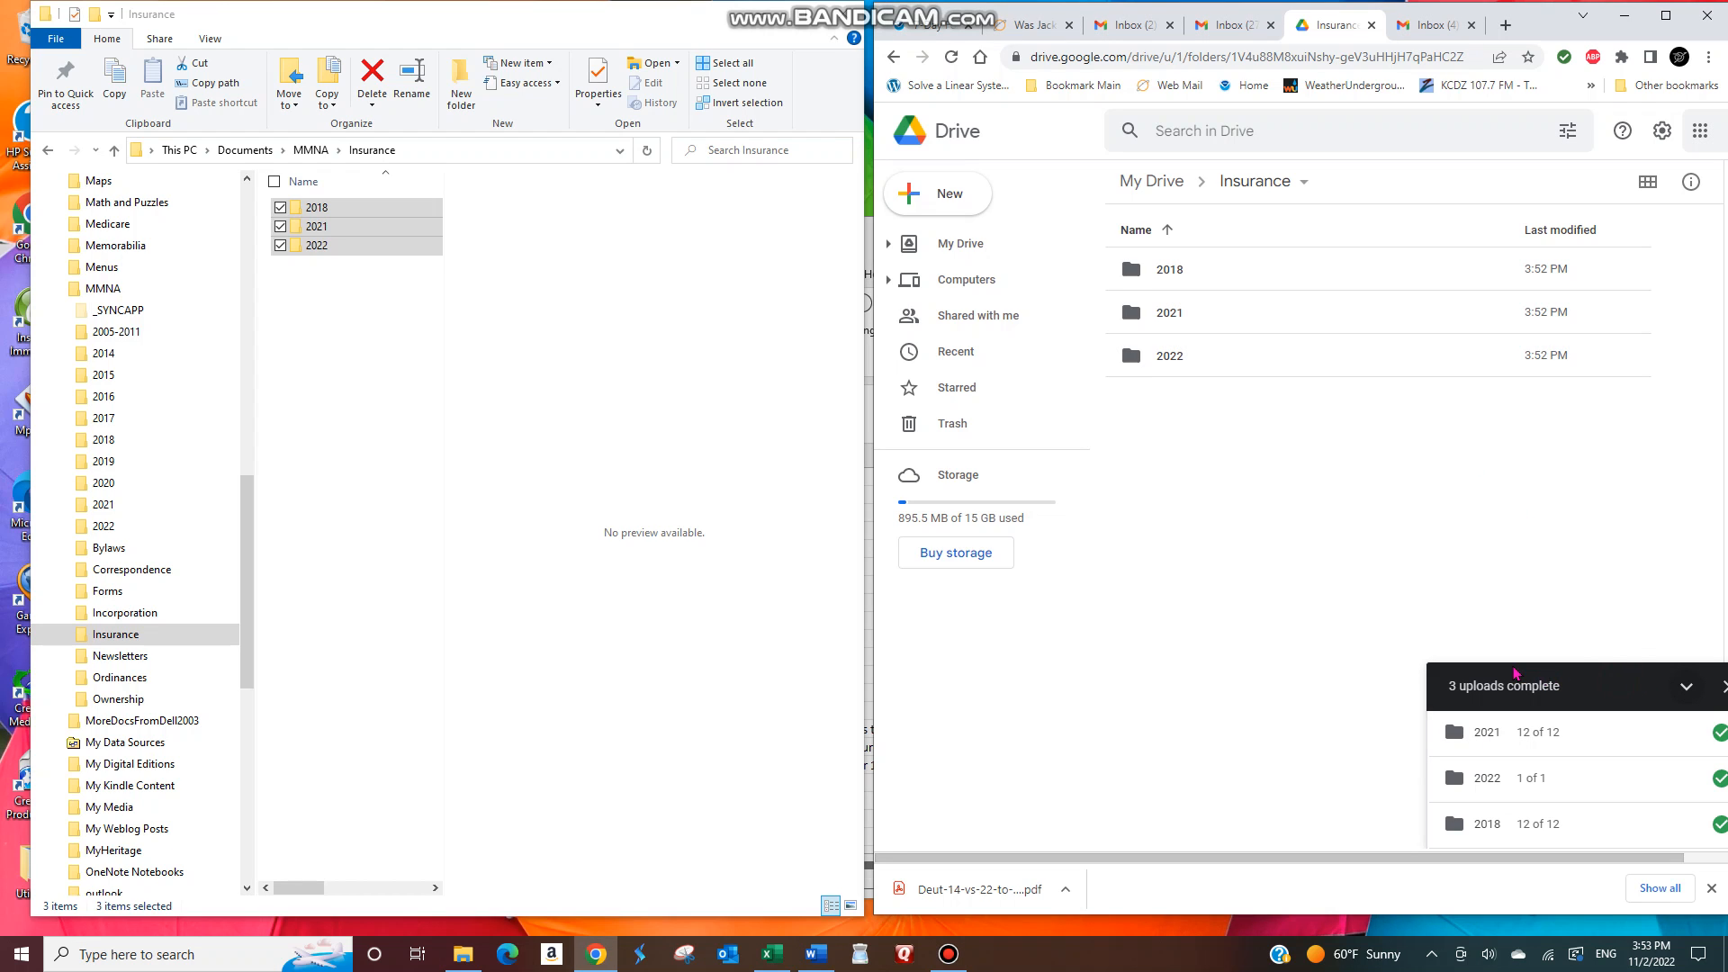
{"action": "left_click", "coordinate": [1687, 688]}
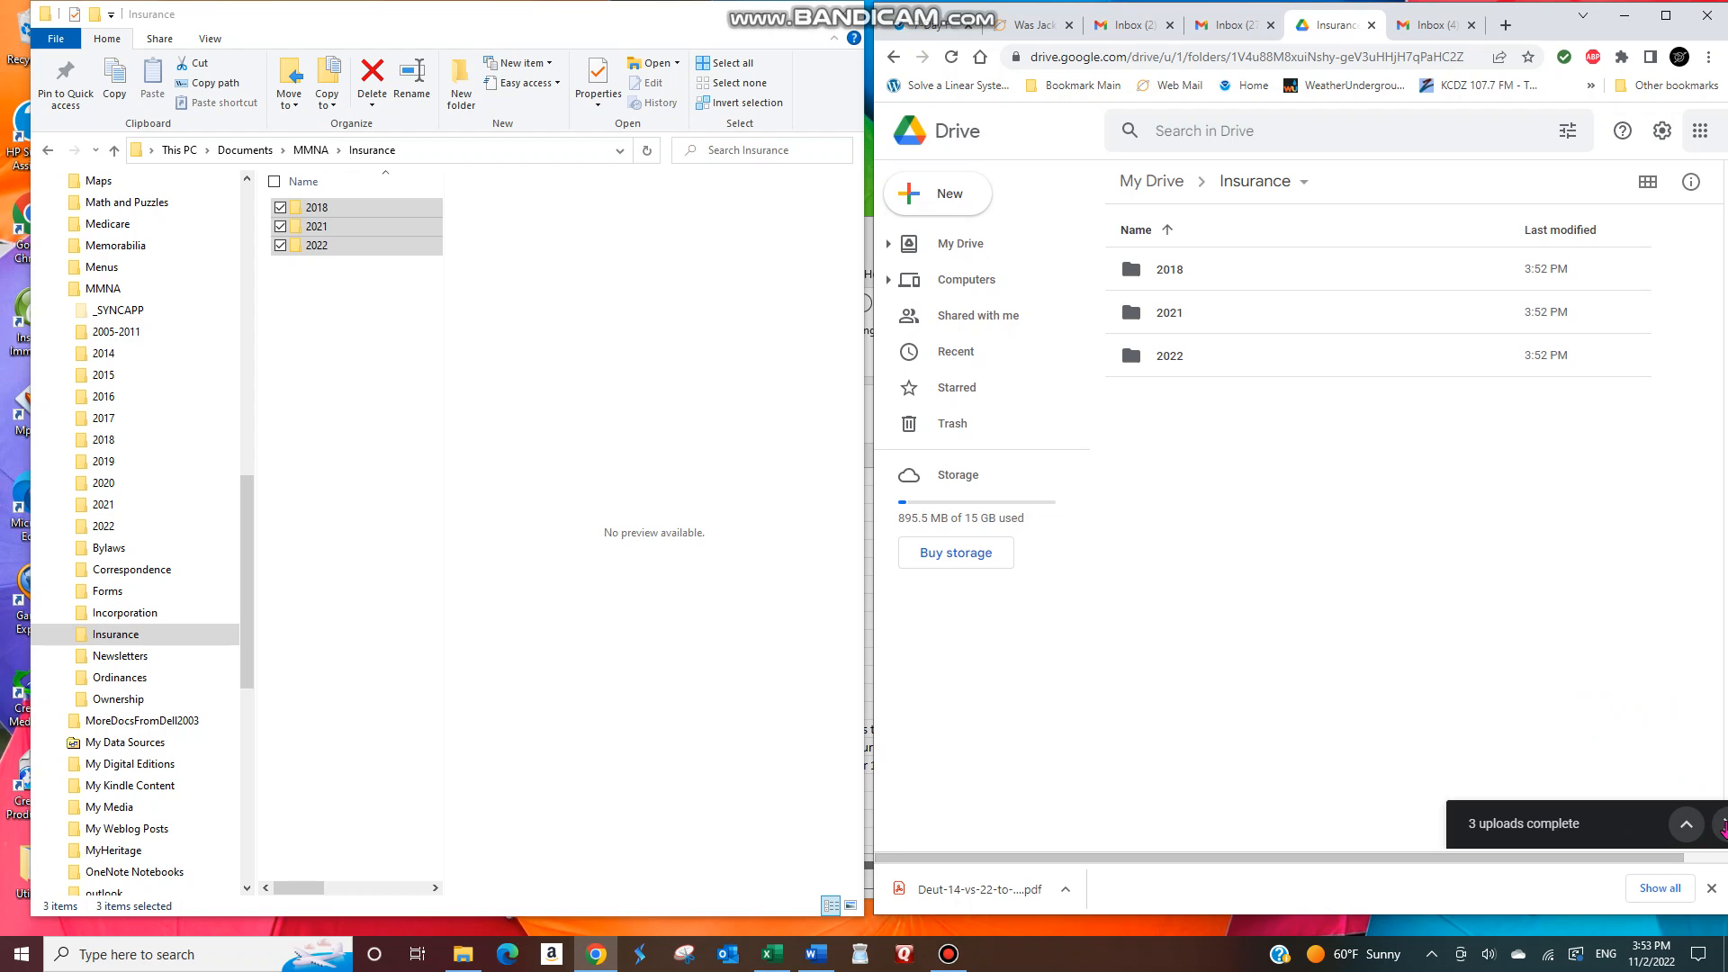
{"action": "left_click", "coordinate": [1722, 826]}
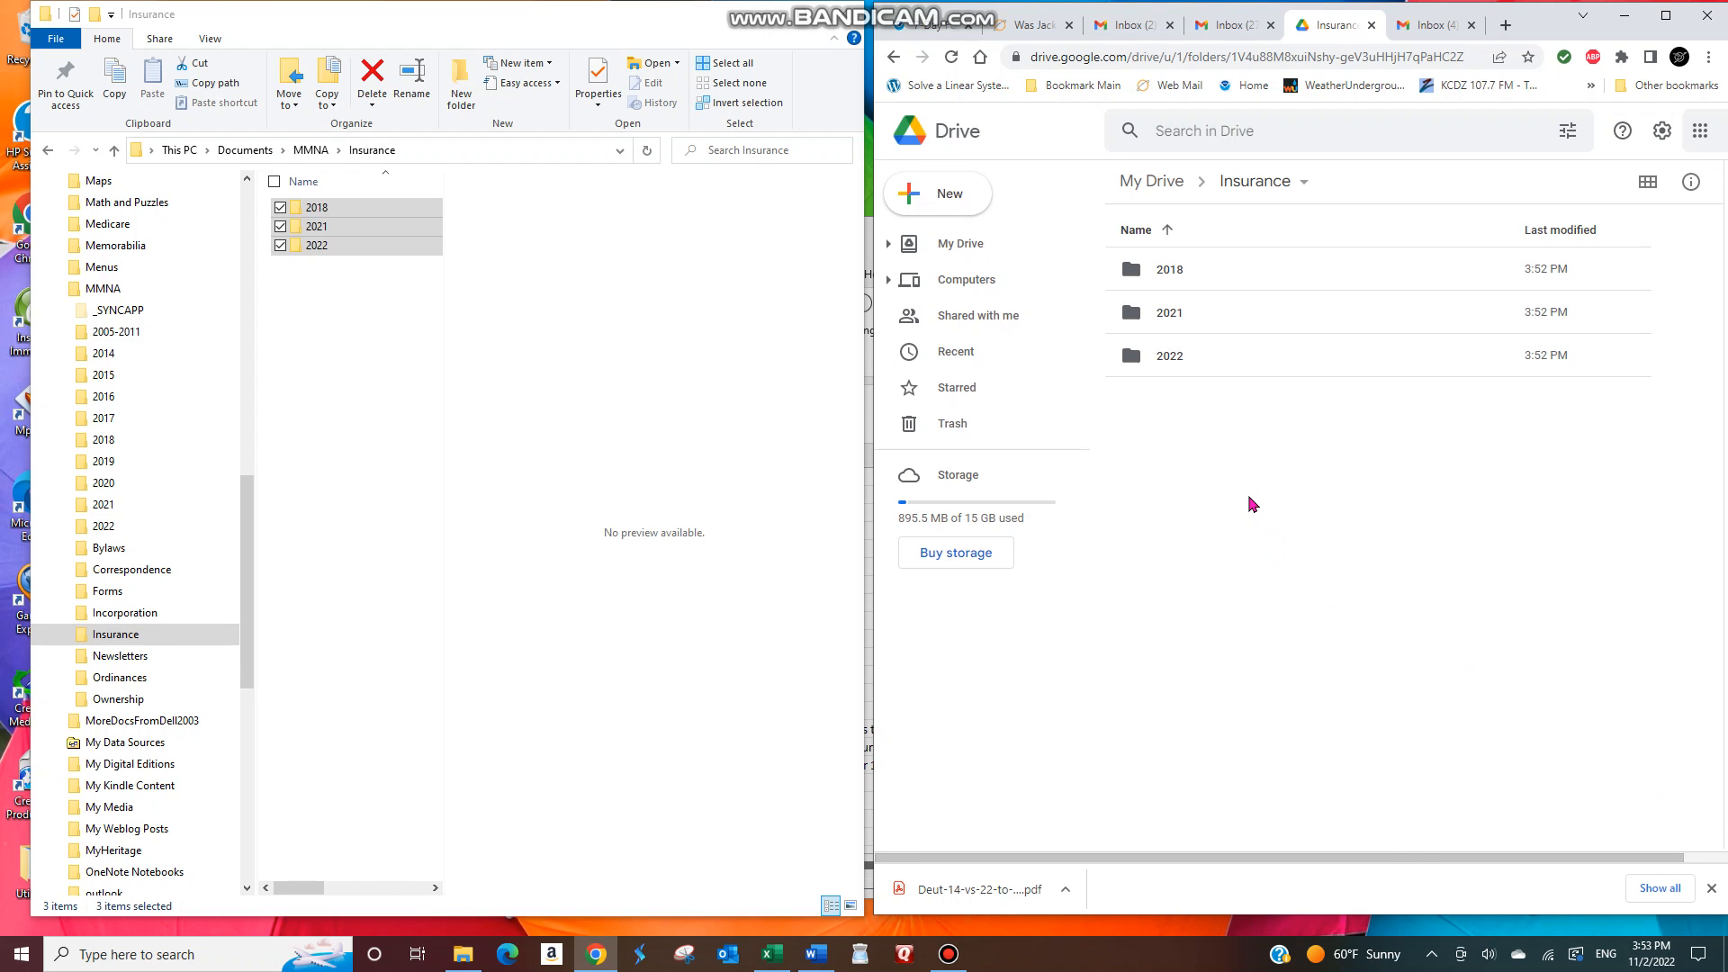
Check the files inside the uploaded 2021 insurance folder and return to My Drive.
{"action": "double_click", "coordinate": [1158, 310]}
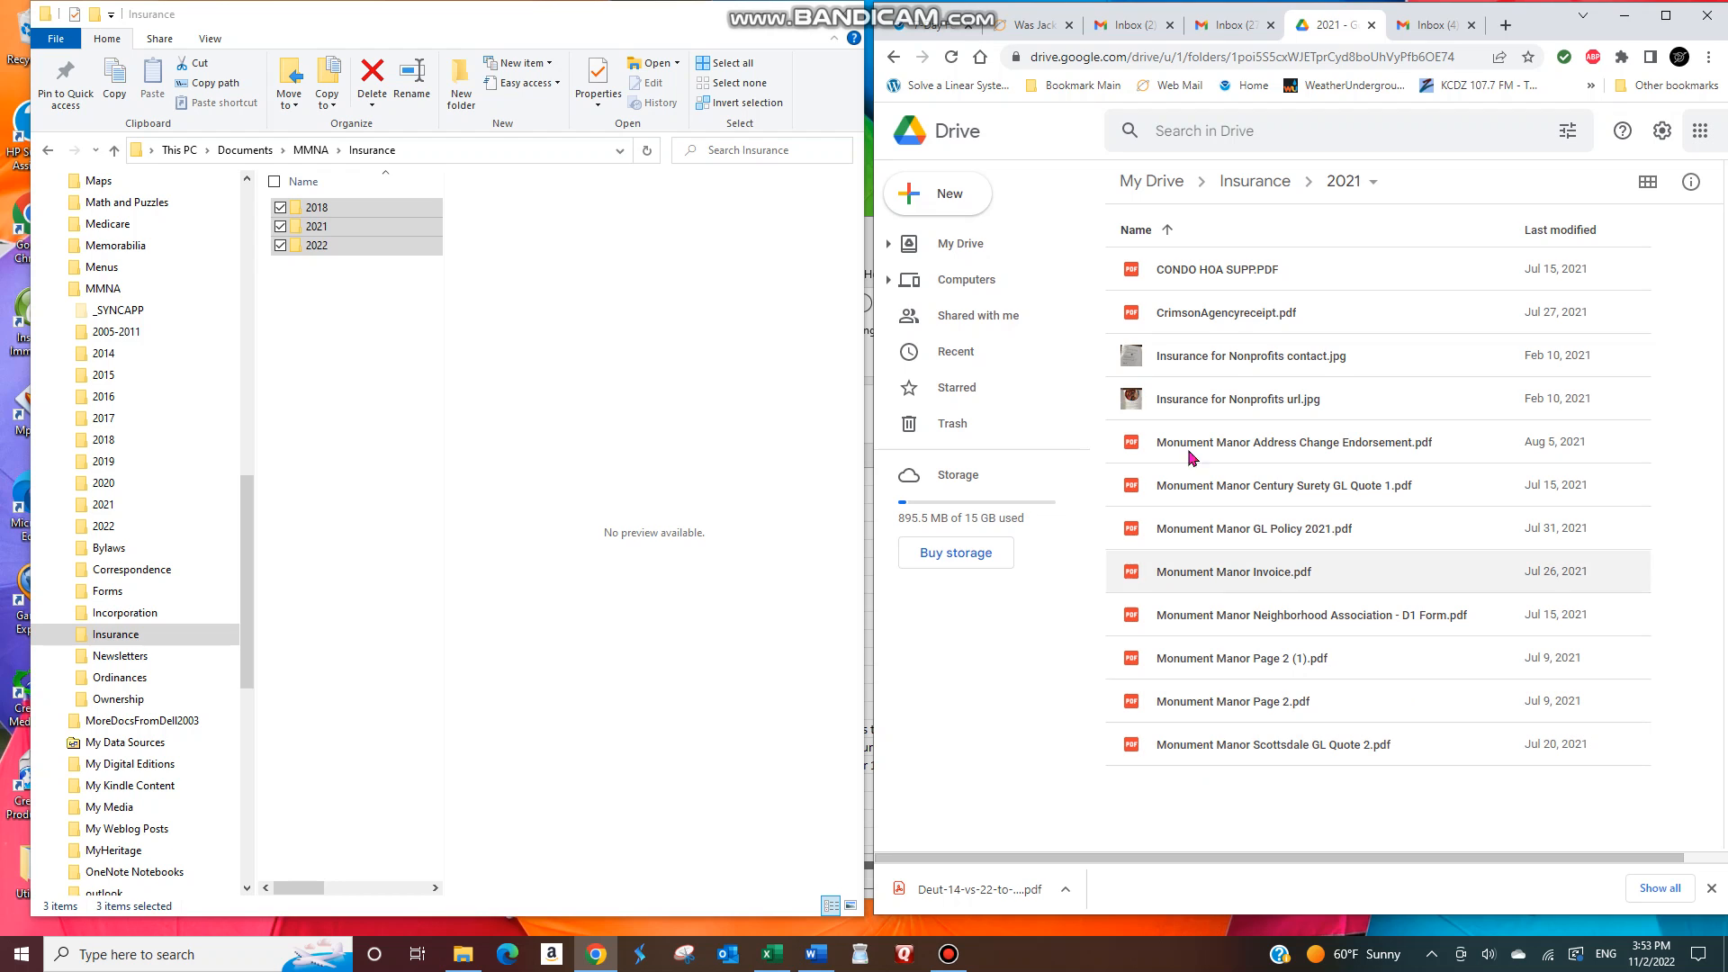
{"action": "left_click", "coordinate": [1149, 183]}
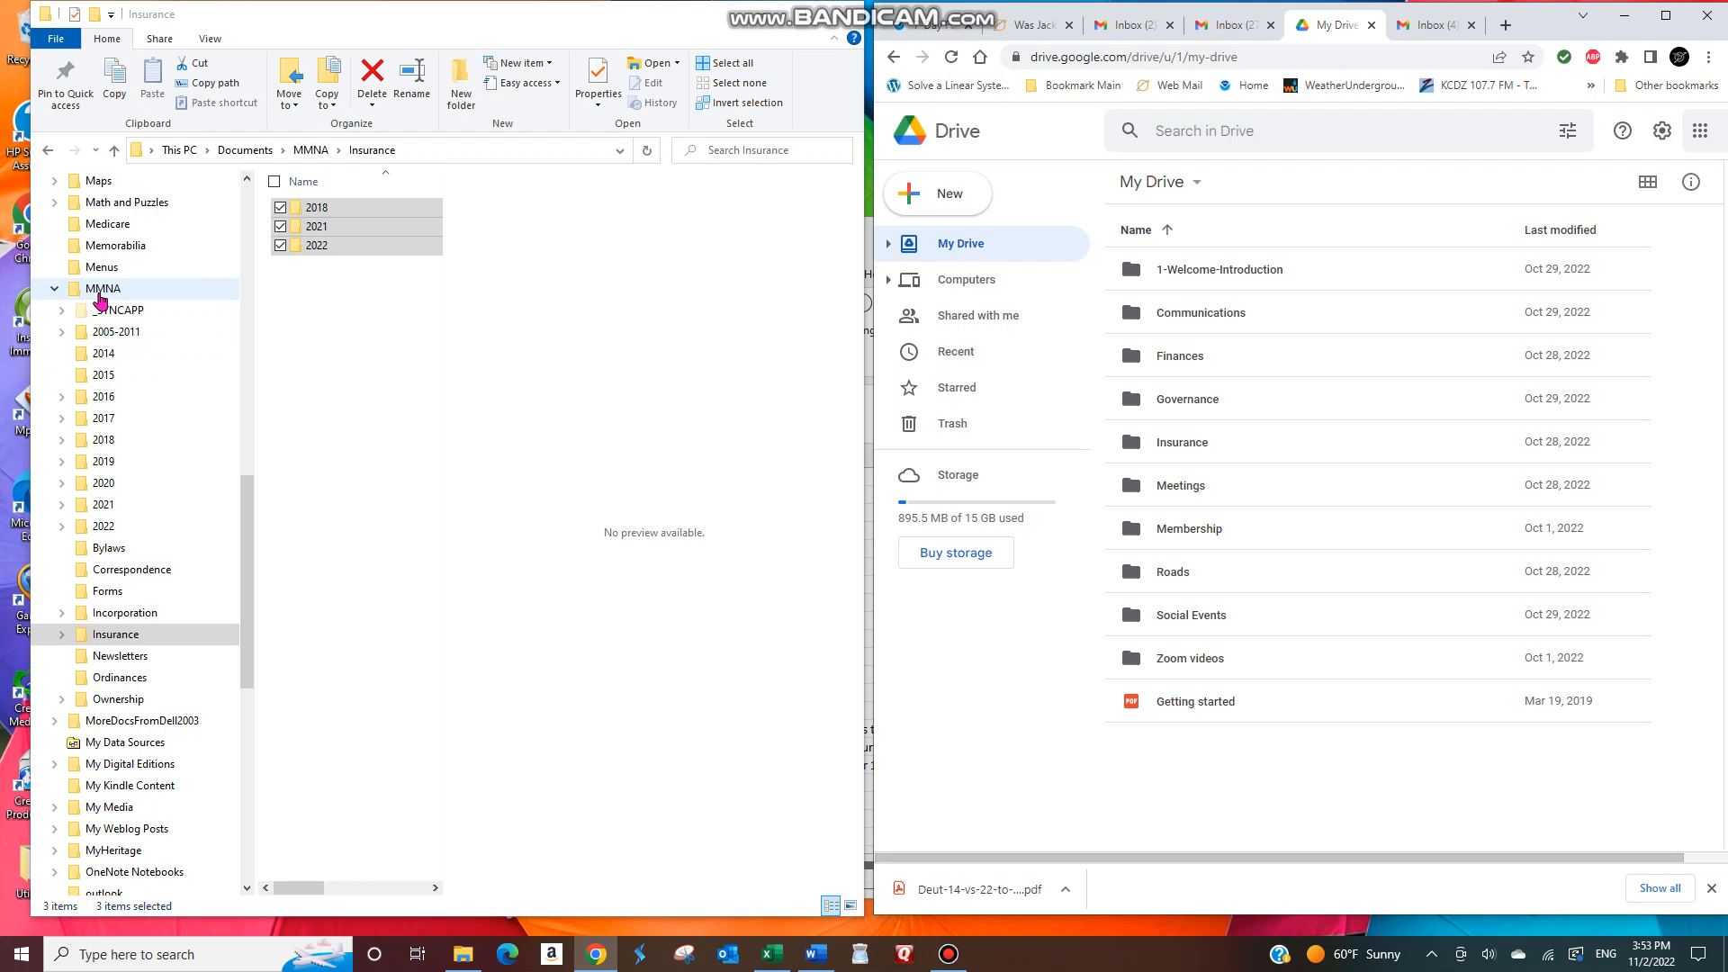
Upload the whole Incorporation folder from the local MMNA folder to the top level of My Drive and dismiss the upload notice.
{"action": "left_click", "coordinate": [101, 289]}
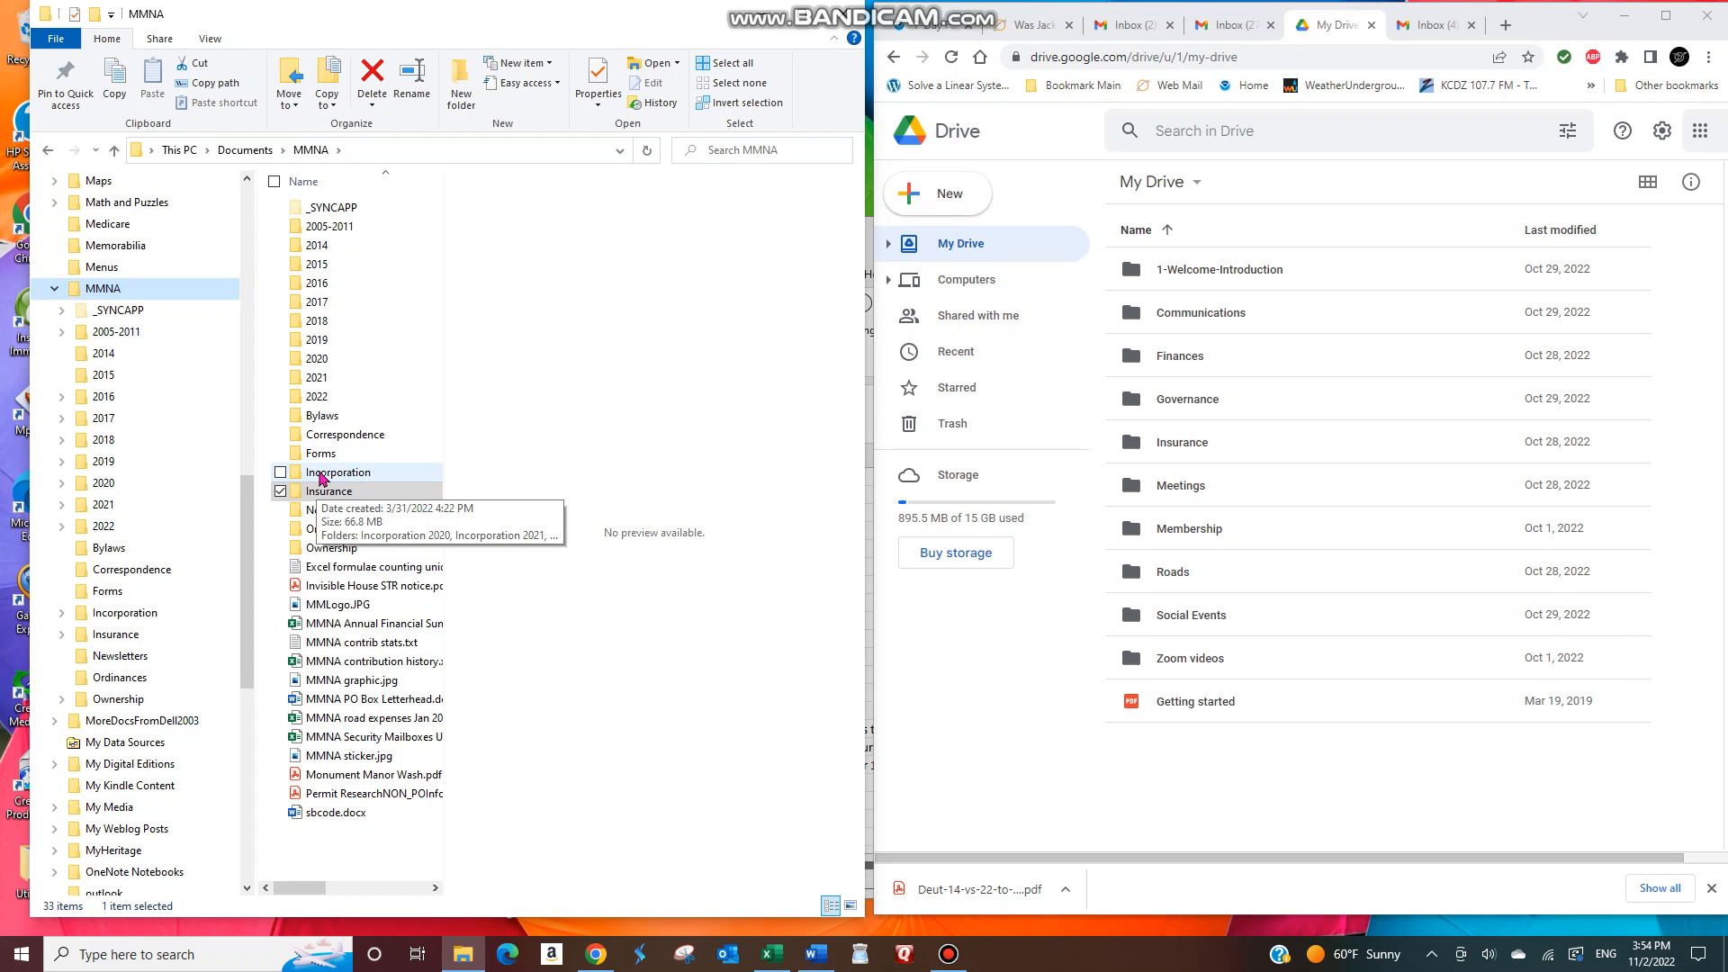
{"action": "left_click", "coordinate": [321, 473]}
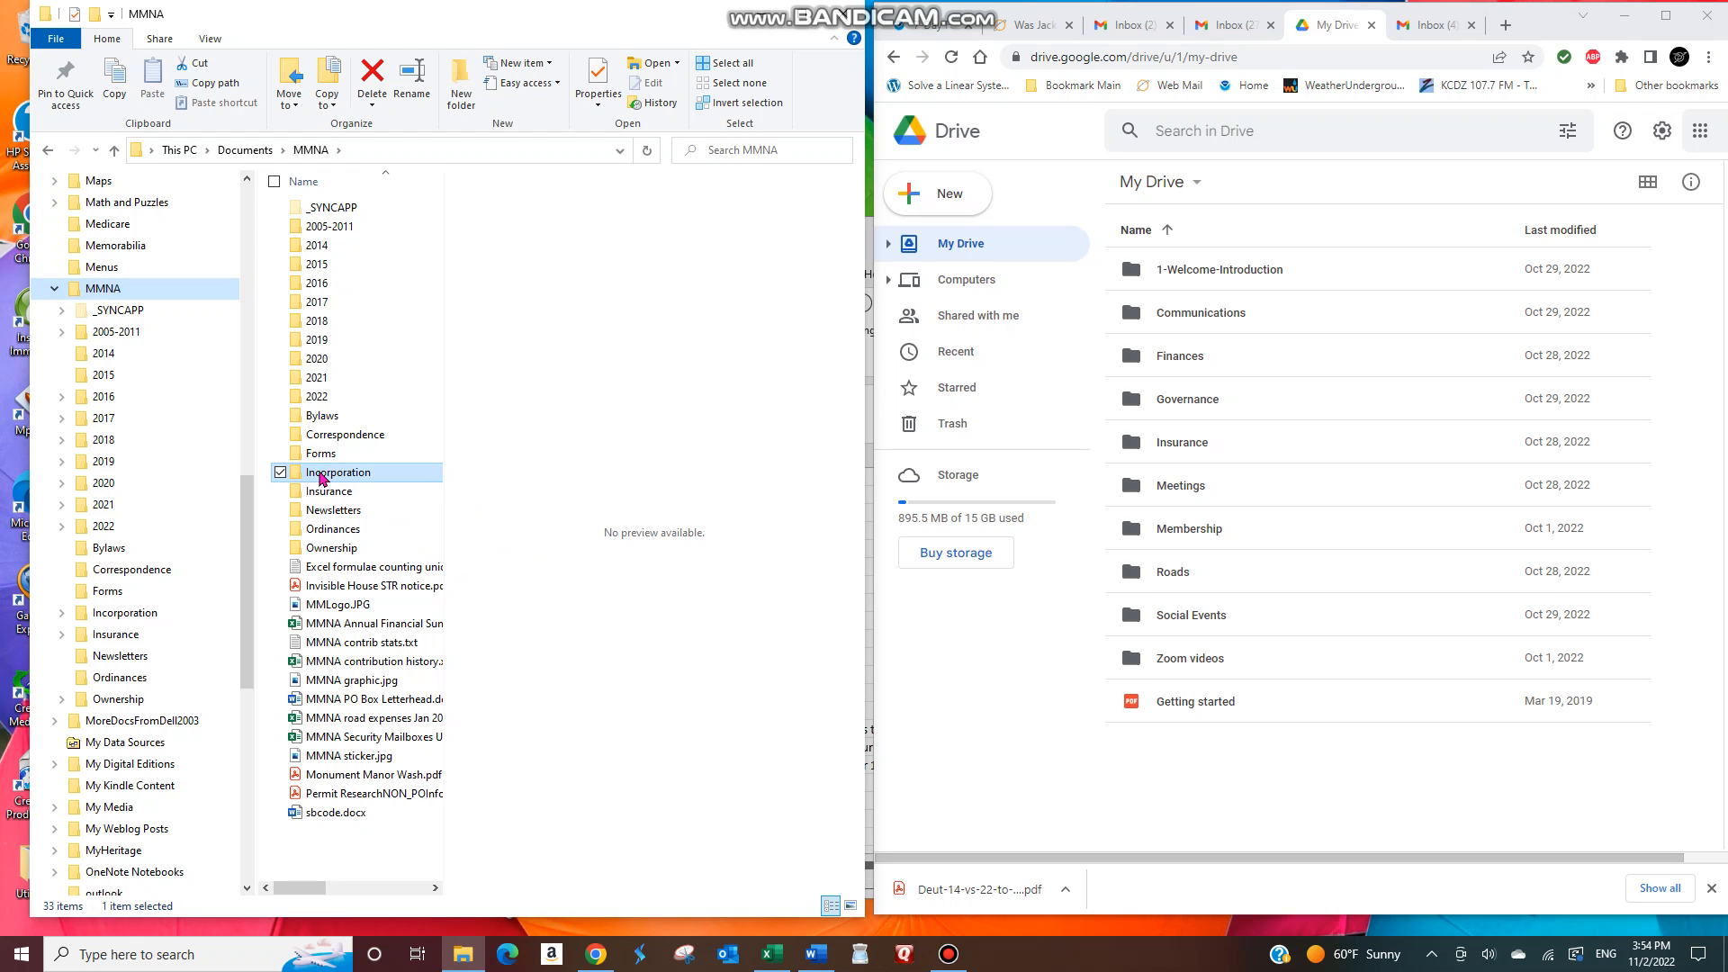
{"action": "left_click_drag", "start_coordinate": [322, 477], "coordinate": [1167, 818]}
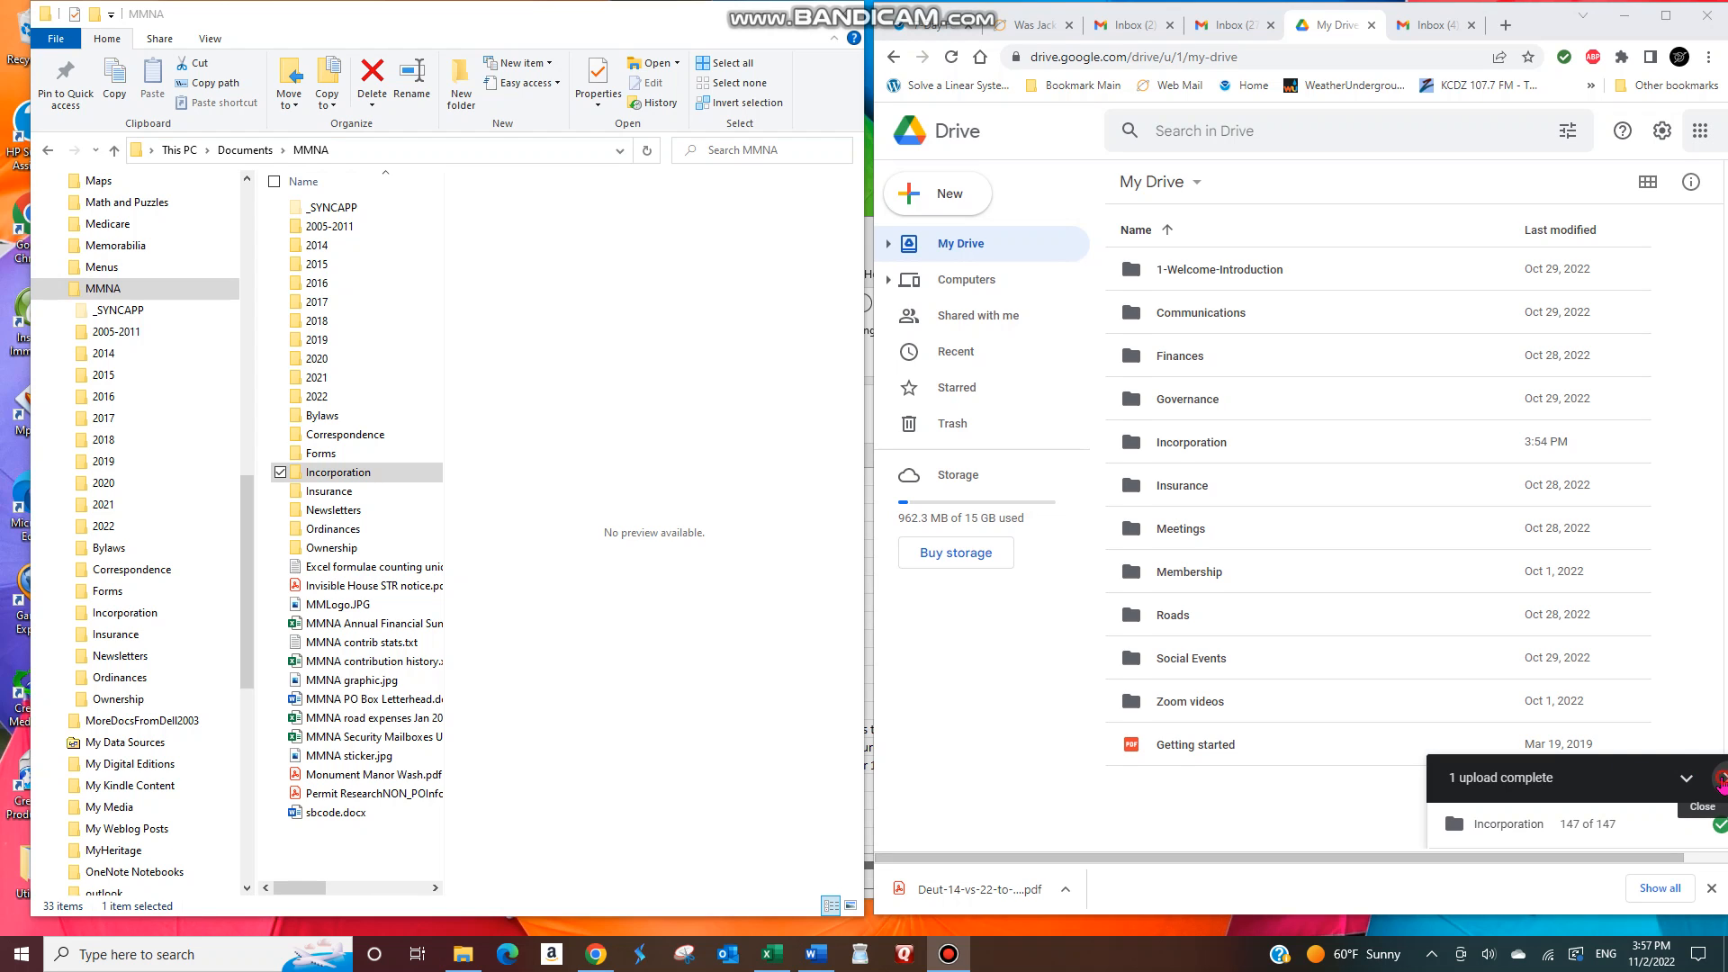
{"action": "left_click", "coordinate": [1721, 780]}
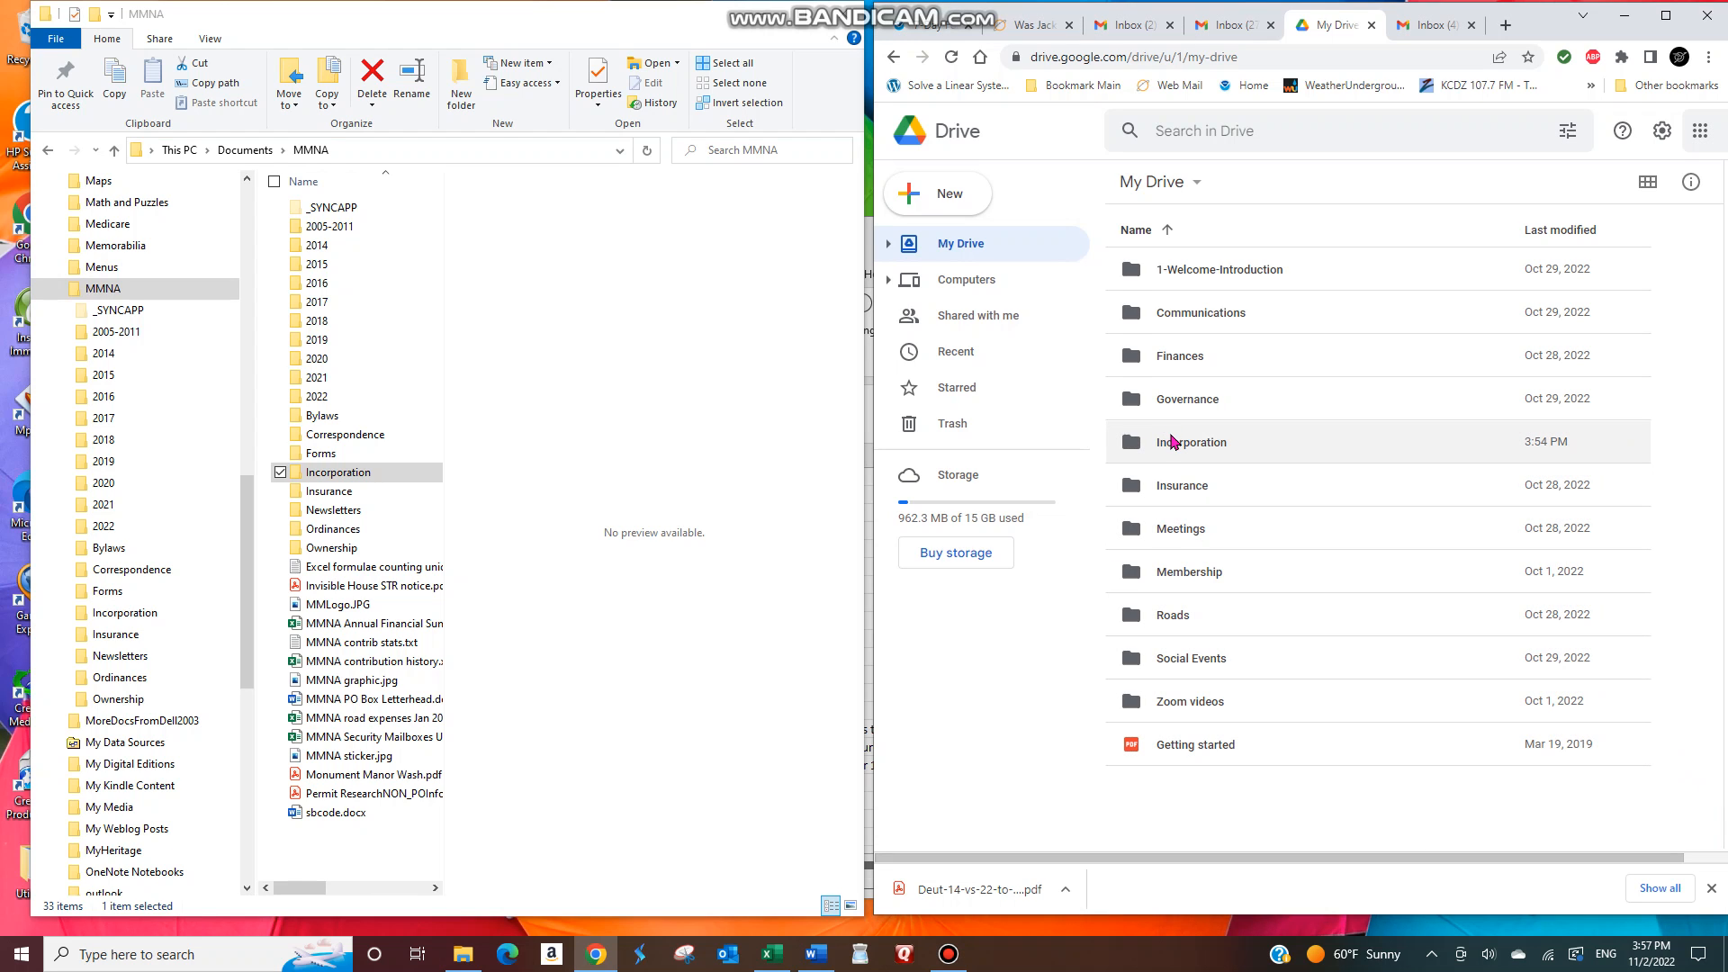
Remove the SignatureImages folder from Incorporation 2021 inside Drive's Incorporation folder.
{"action": "left_click", "coordinate": [1170, 443]}
{"action": "double_click", "coordinate": [1170, 444]}
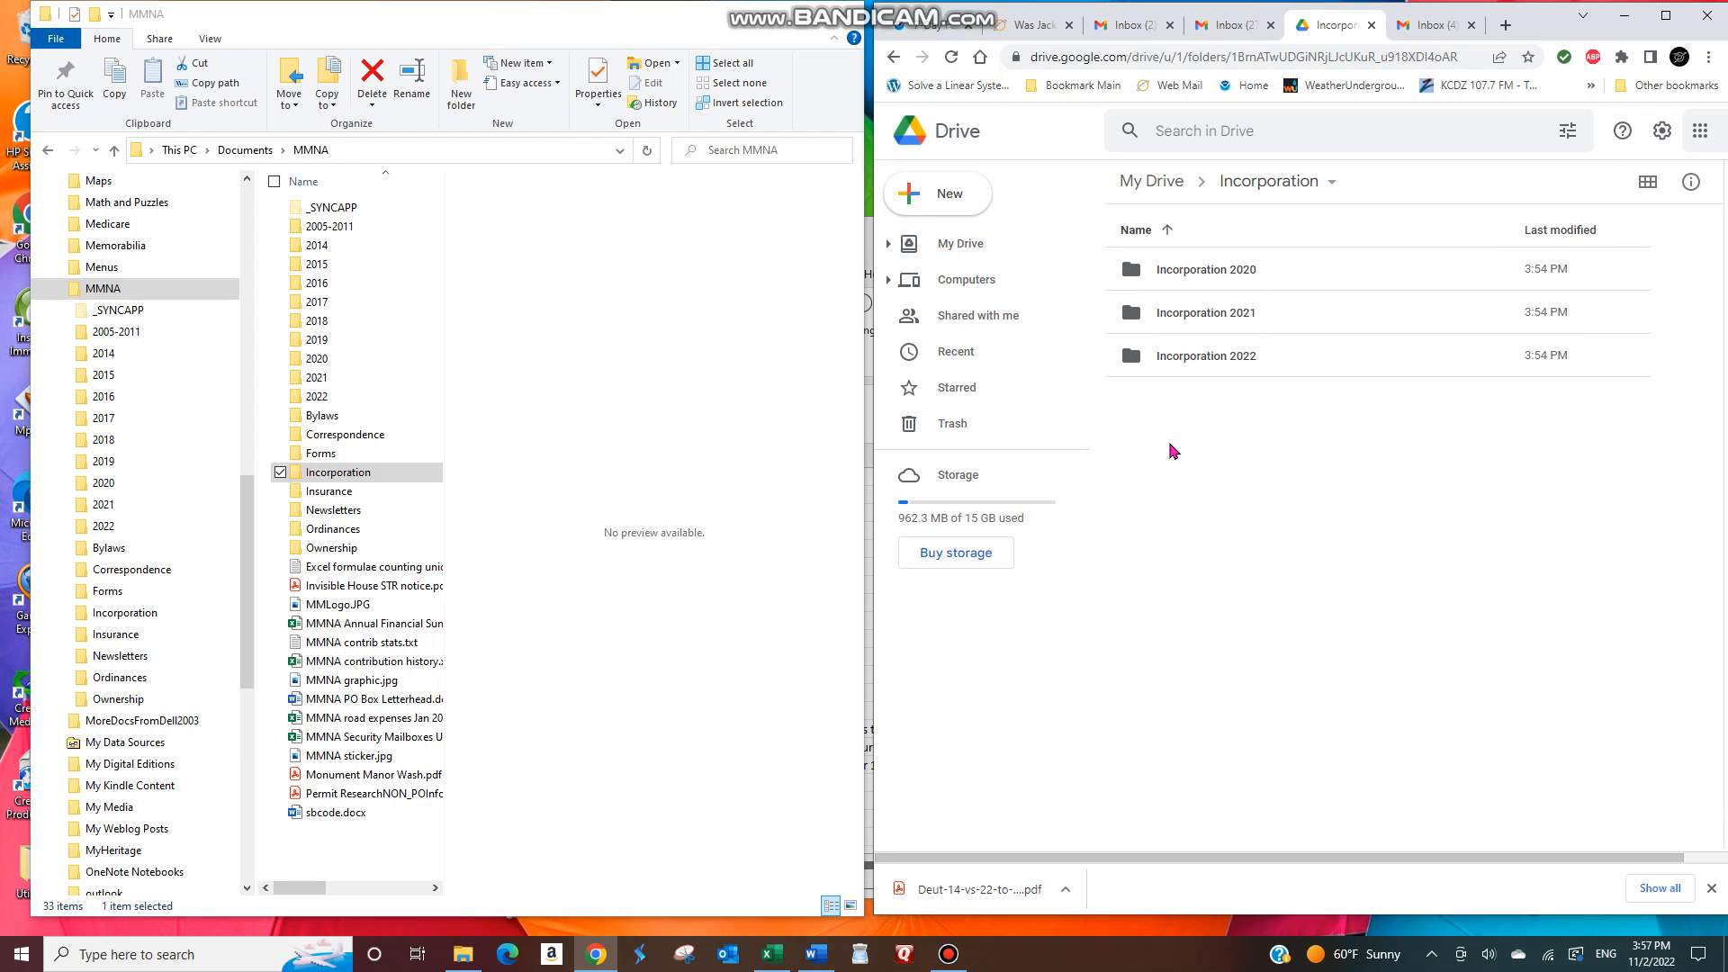
{"action": "double_click", "coordinate": [1203, 315]}
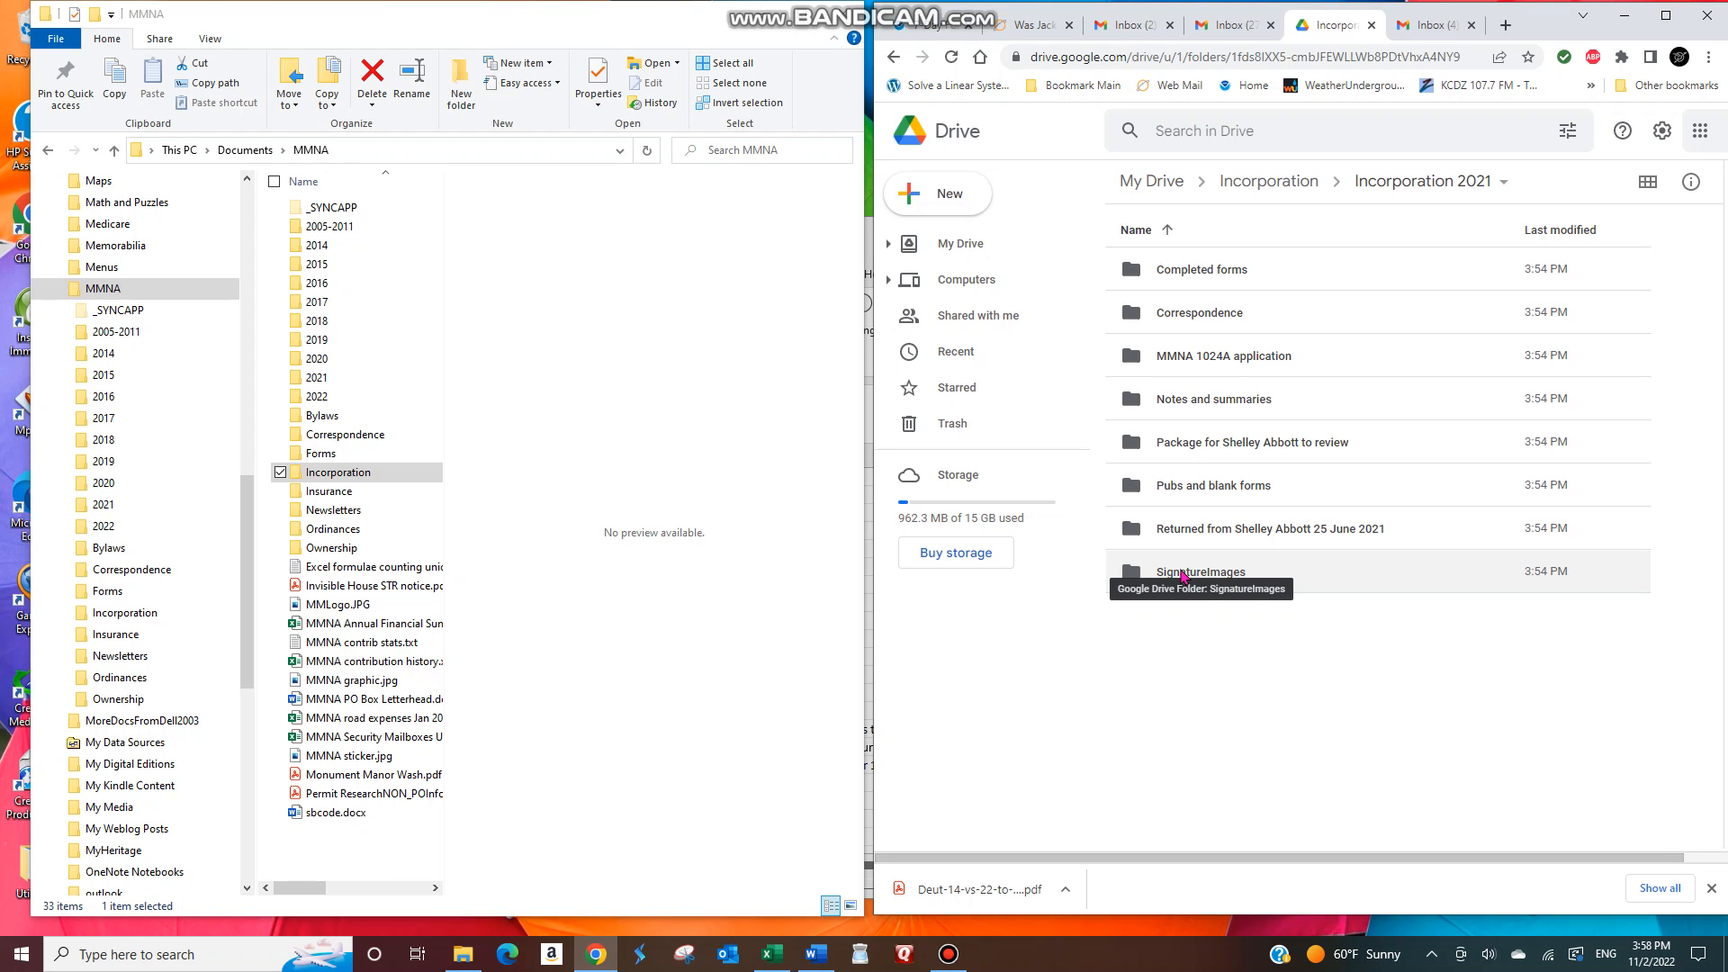
{"action": "right_click", "coordinate": [1183, 574]}
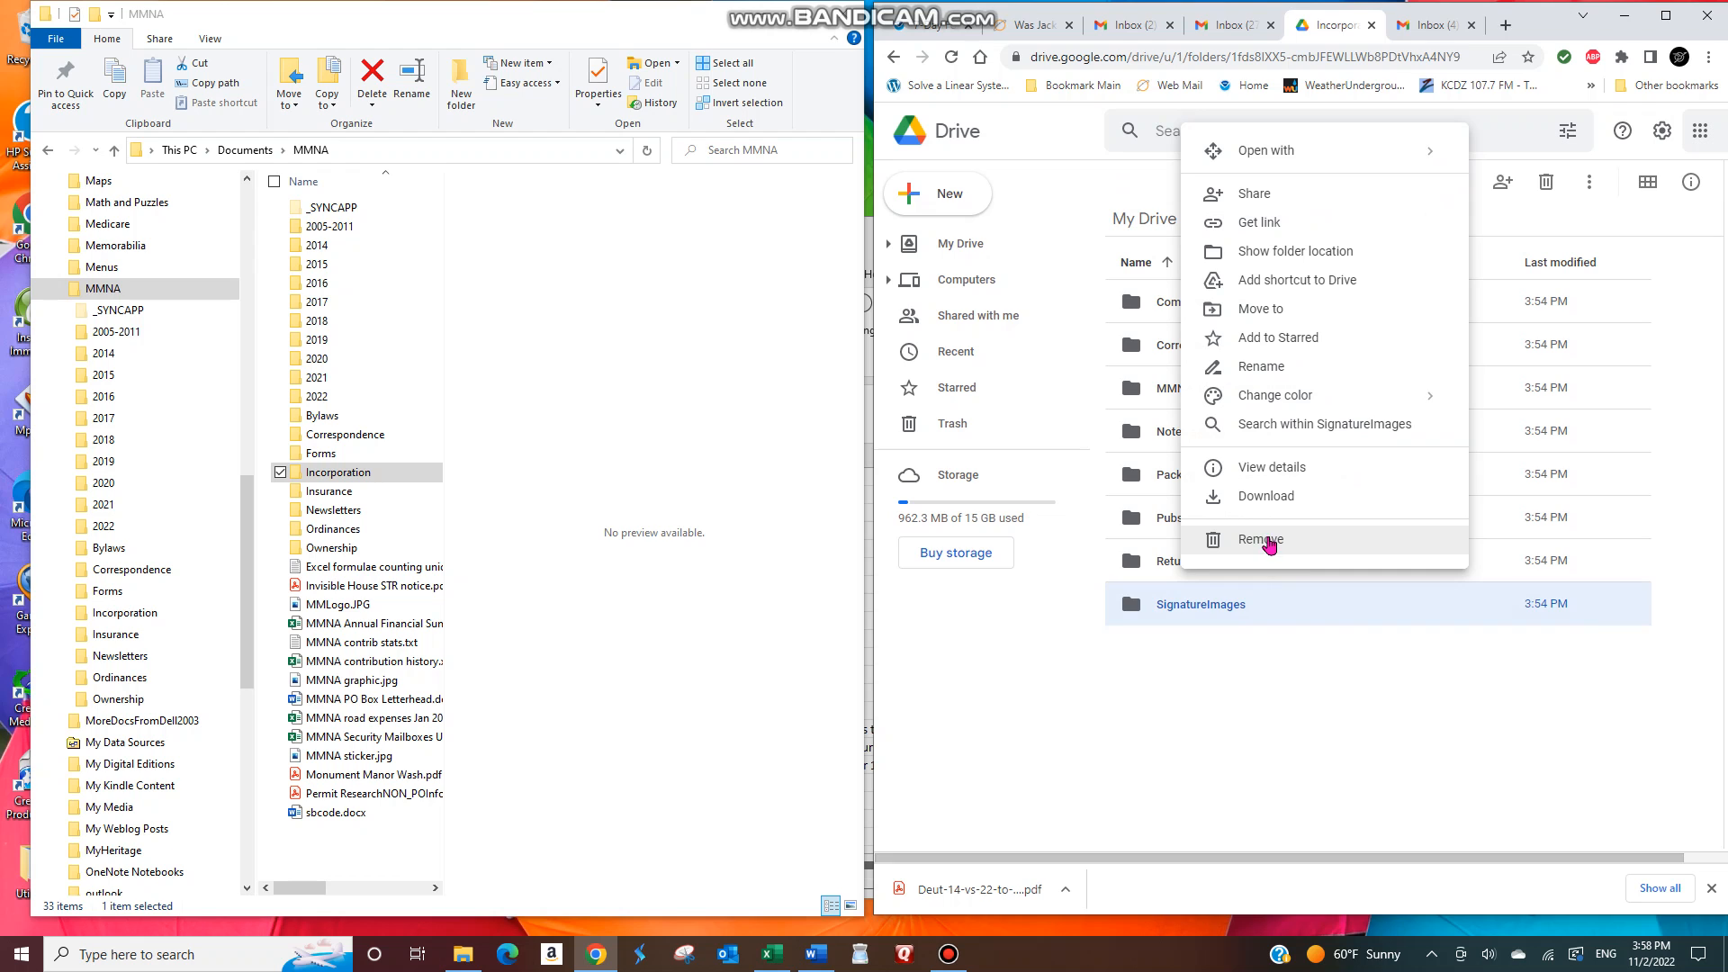
{"action": "left_click", "coordinate": [1261, 546]}
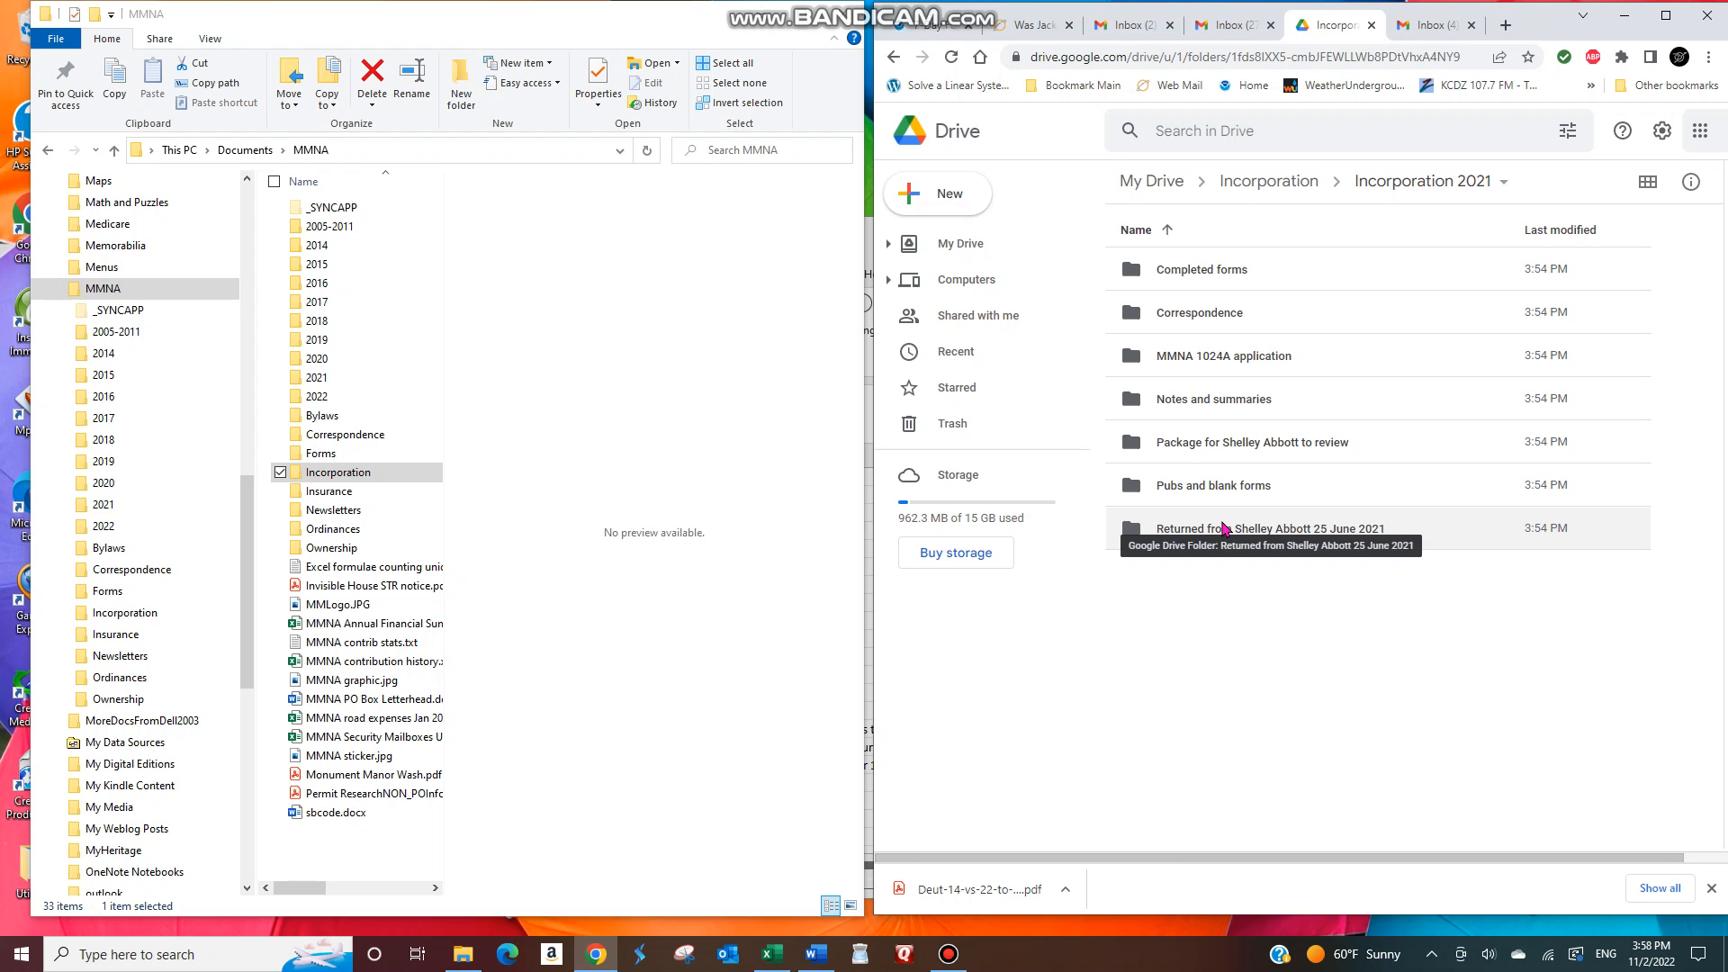
Remove the folder of documents returned on 25 June 2021 and the review package folder from Incorporation 2021.
{"action": "right_click", "coordinate": [1226, 530]}
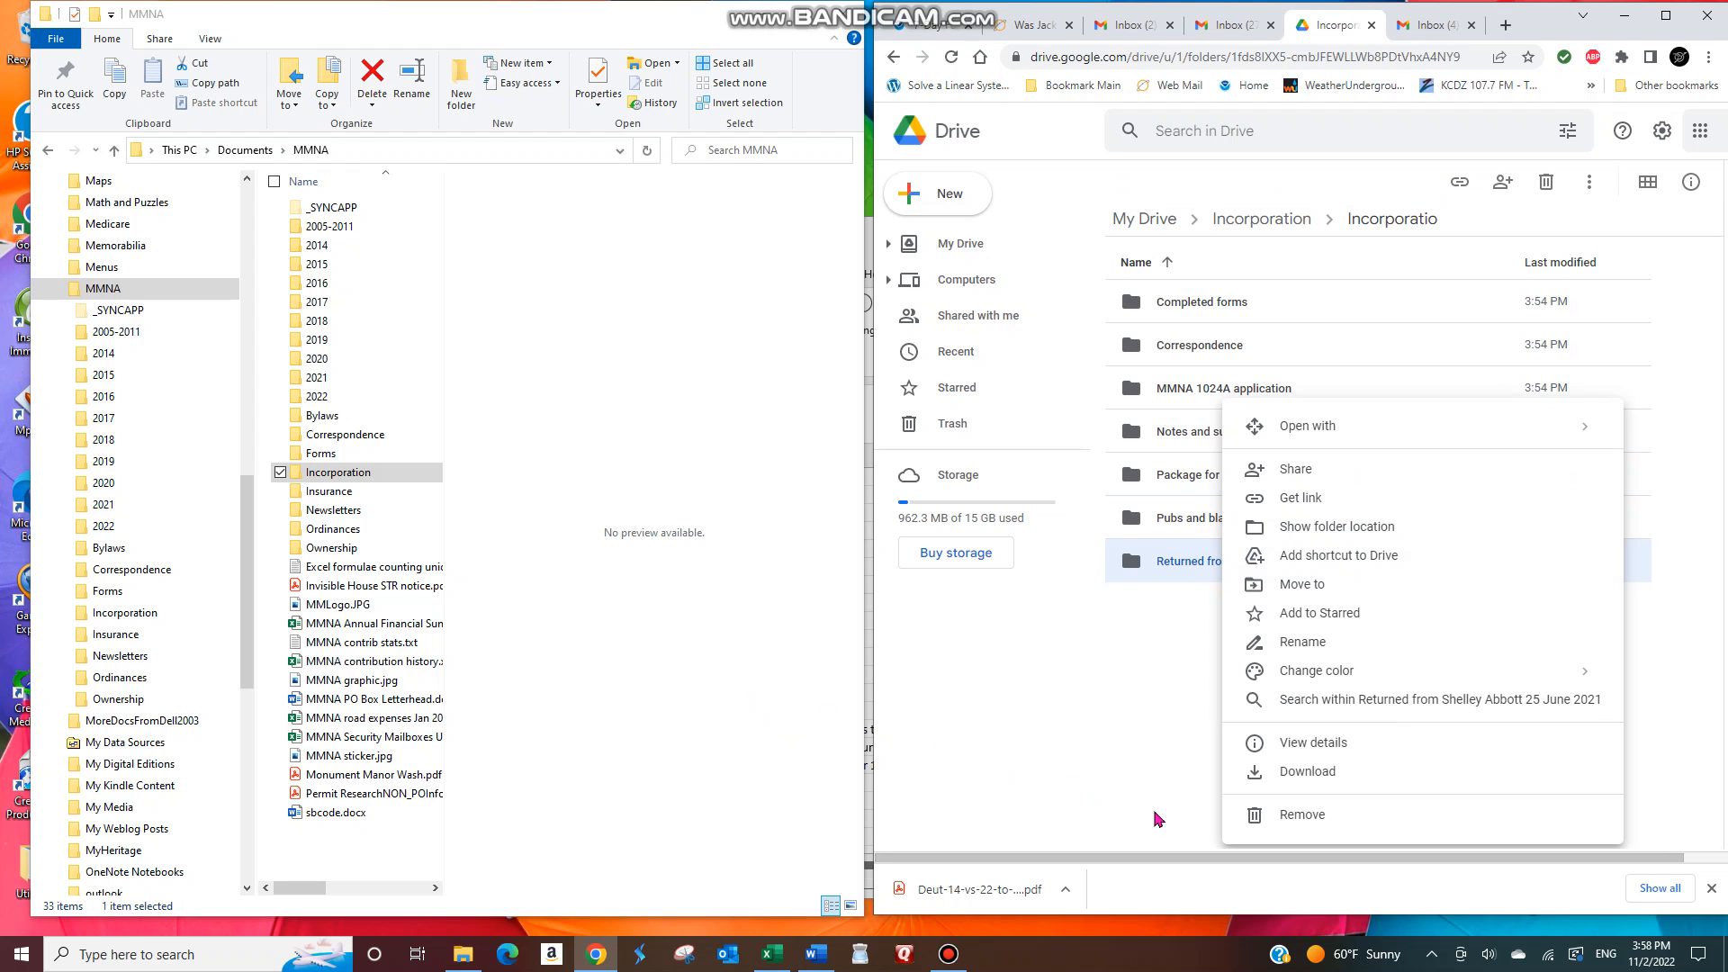
{"action": "left_click", "coordinate": [1282, 817]}
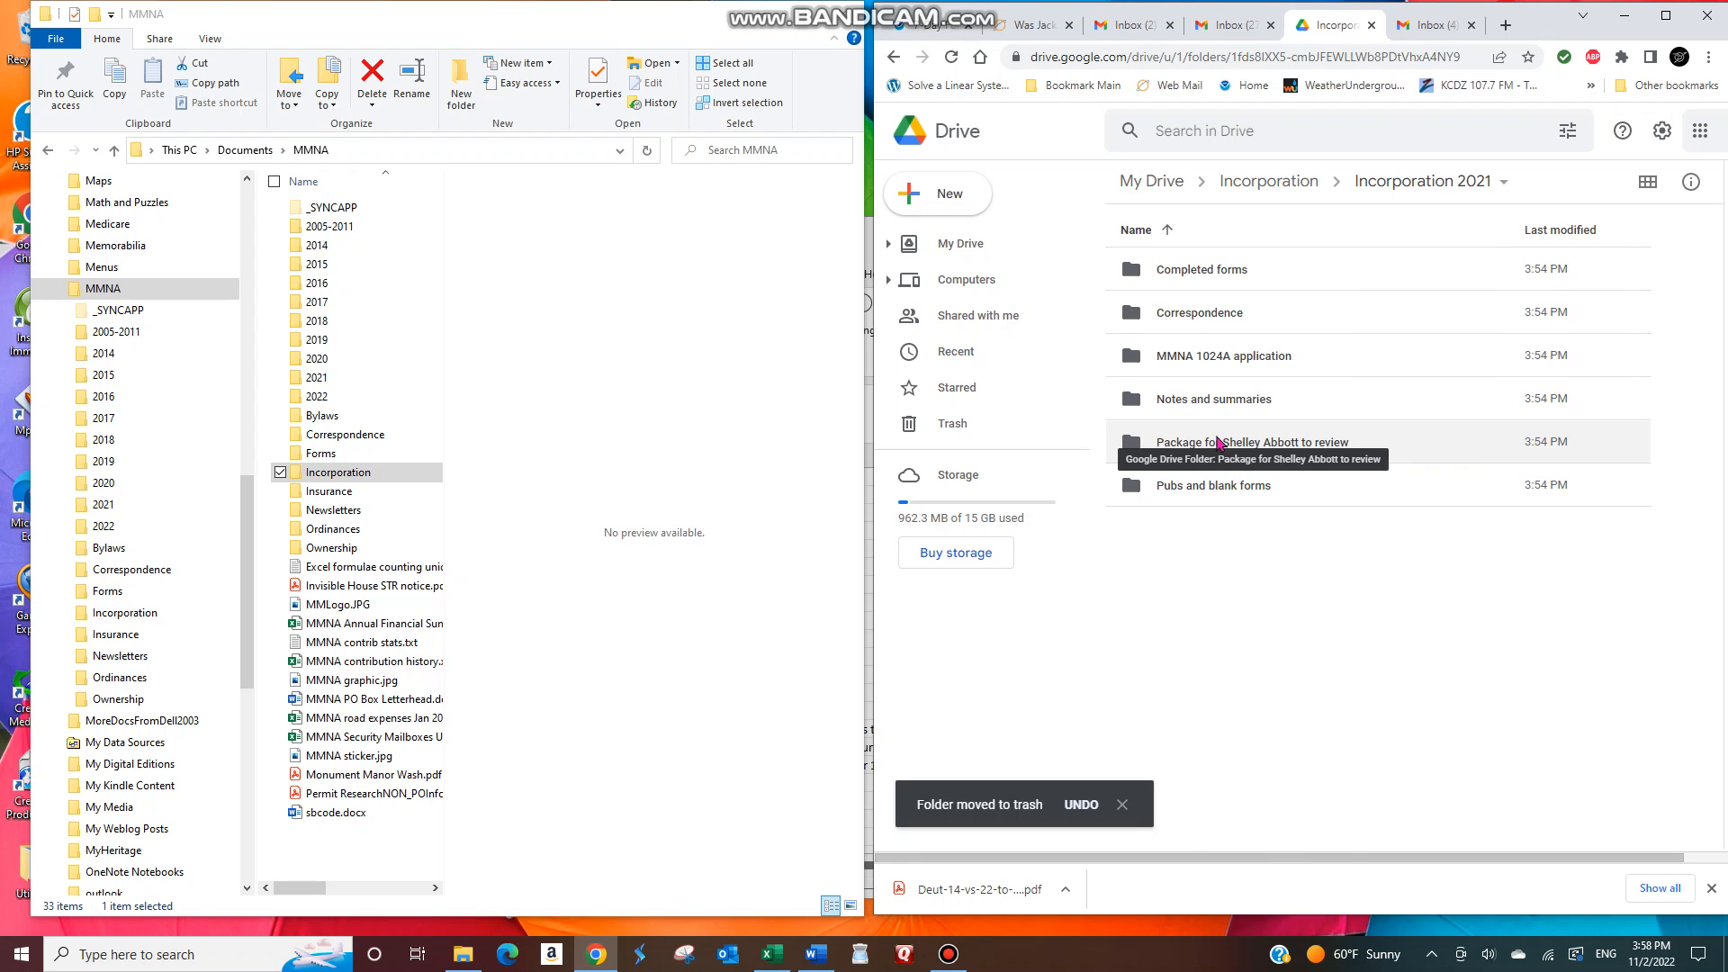
{"action": "right_click", "coordinate": [1218, 442]}
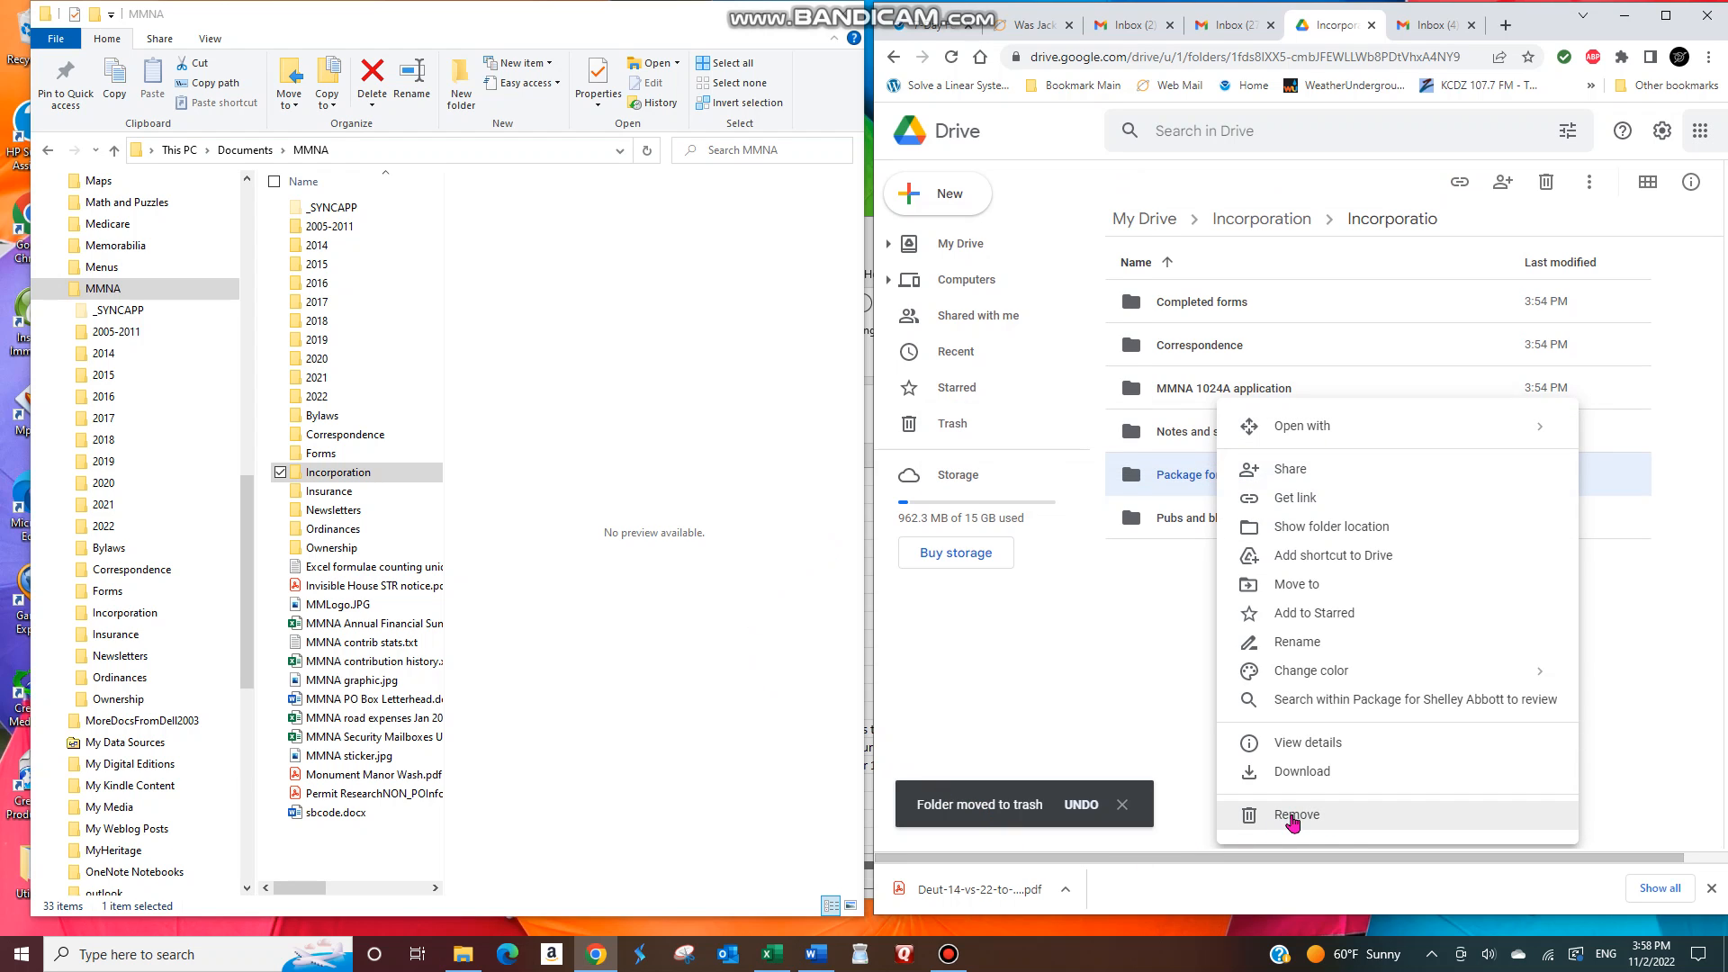
{"action": "left_click", "coordinate": [1294, 817]}
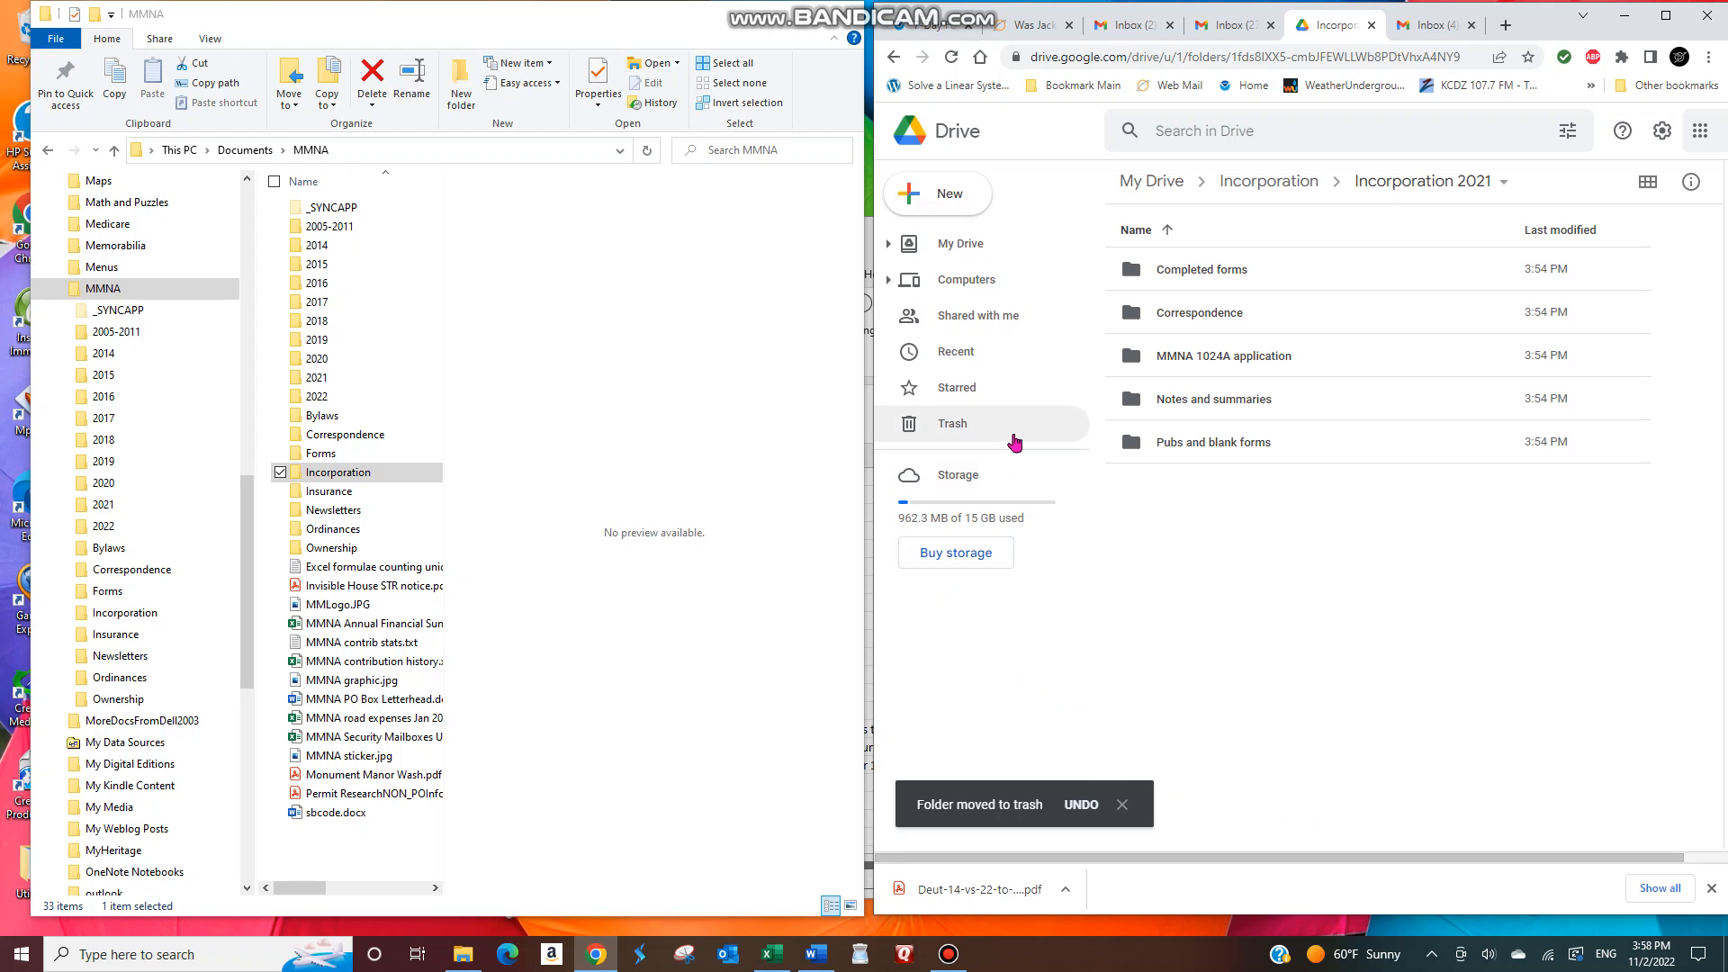
Empty the Drive trash, permanently deleting the removed folders.
{"action": "left_click", "coordinate": [952, 430]}
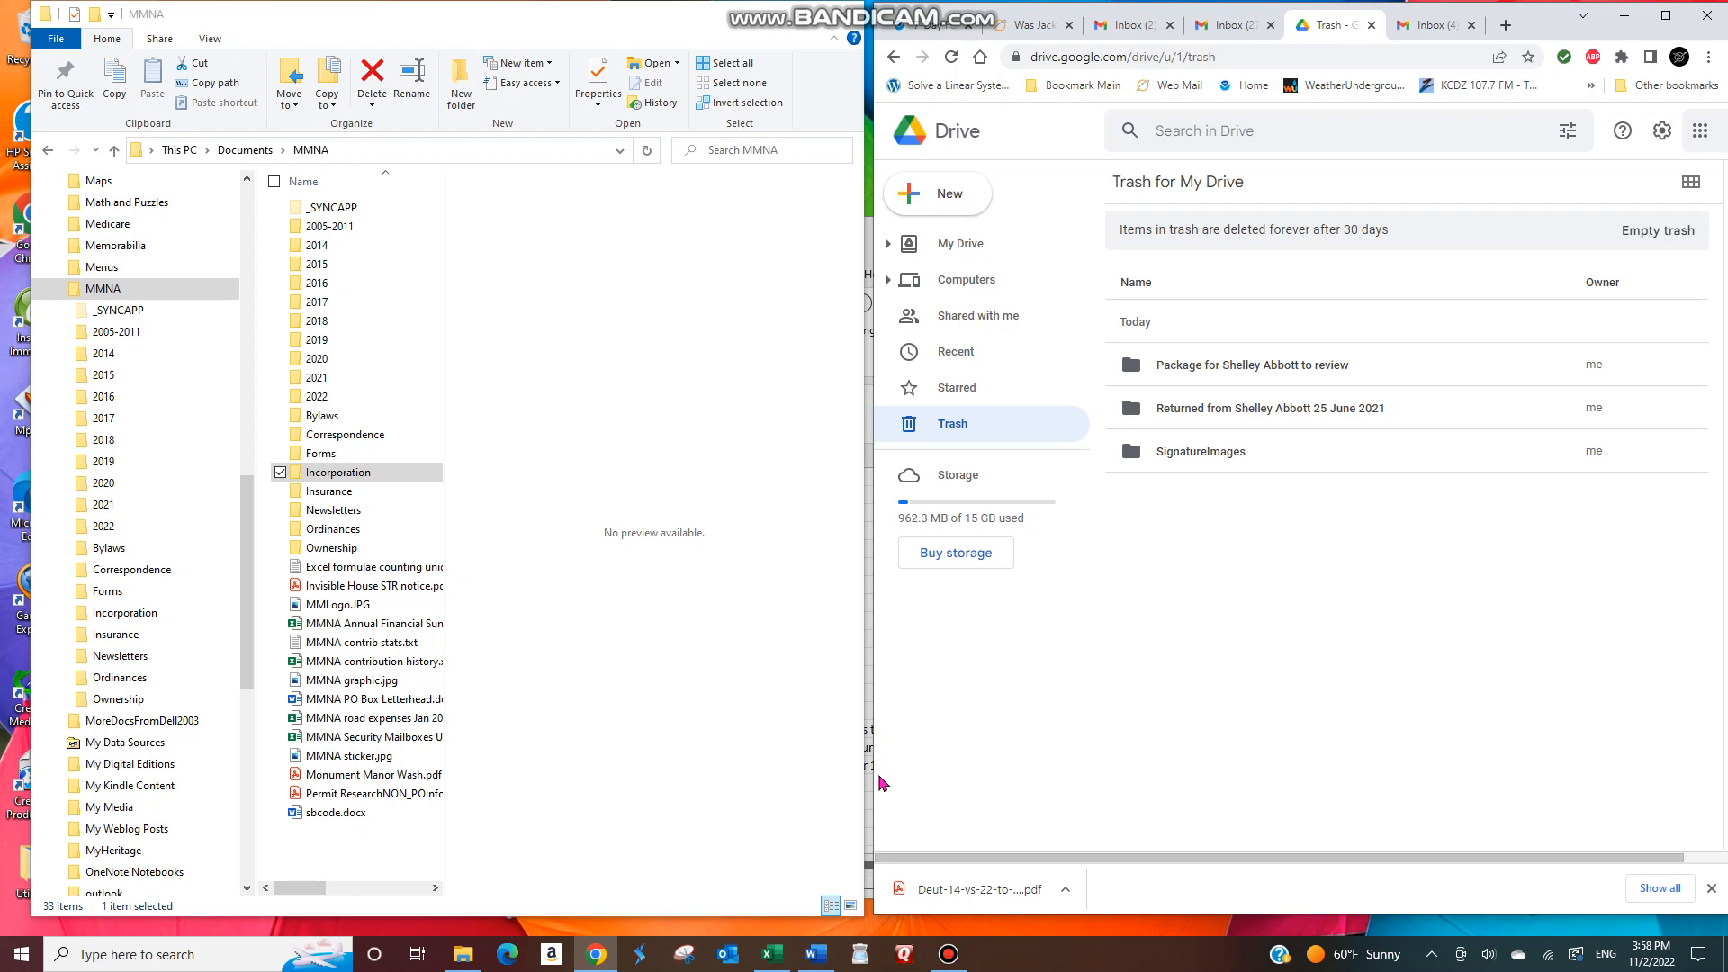
{"action": "left_click", "coordinate": [1662, 232]}
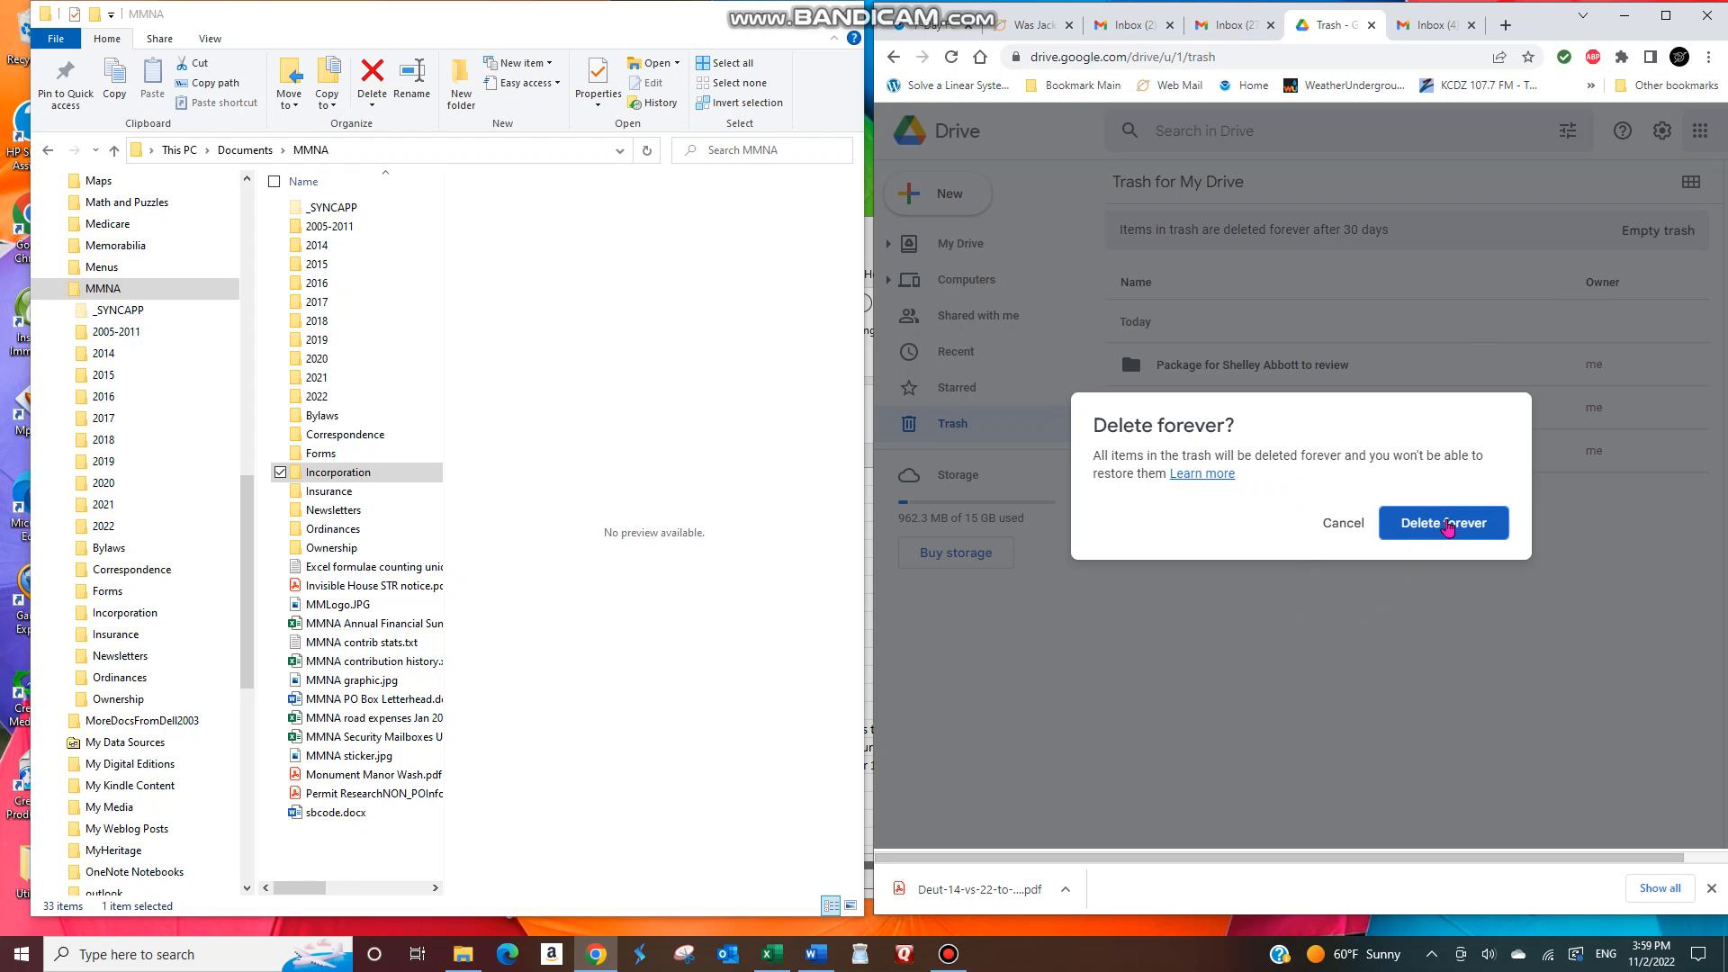
{"action": "left_click", "coordinate": [1459, 524]}
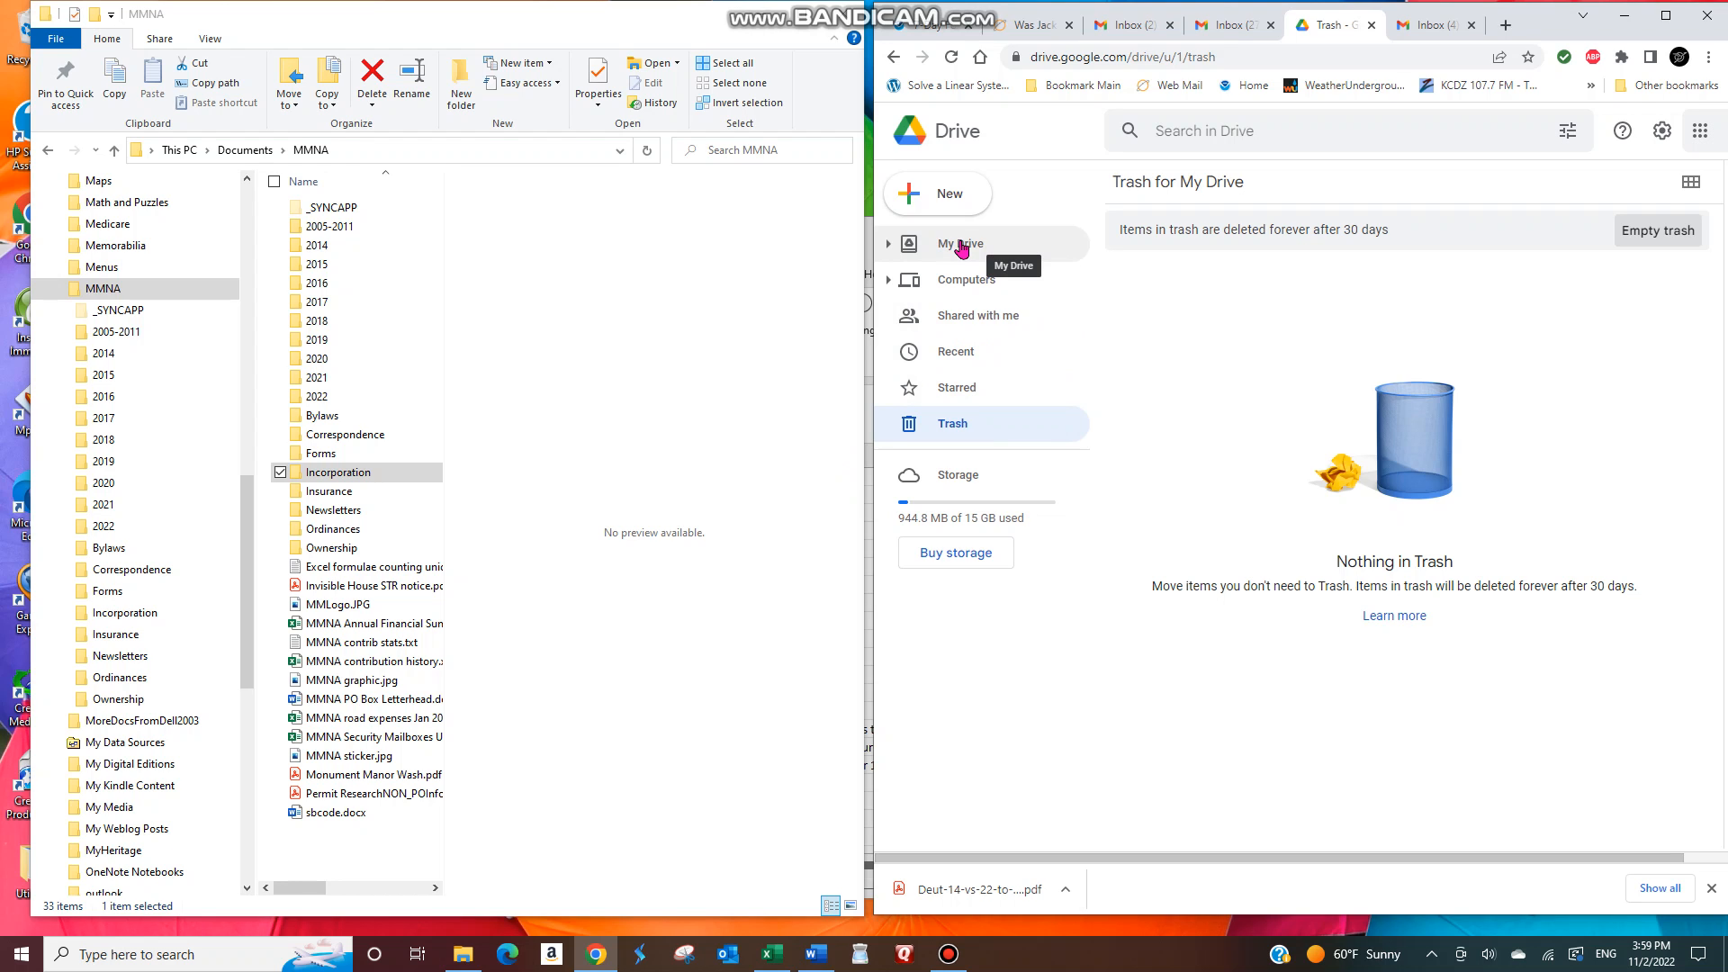
Upload the file MMNA contribution history.xlsx from the local MMNA folder to the top level of My Drive and dismiss the upload notice.
{"action": "left_click", "coordinate": [961, 245]}
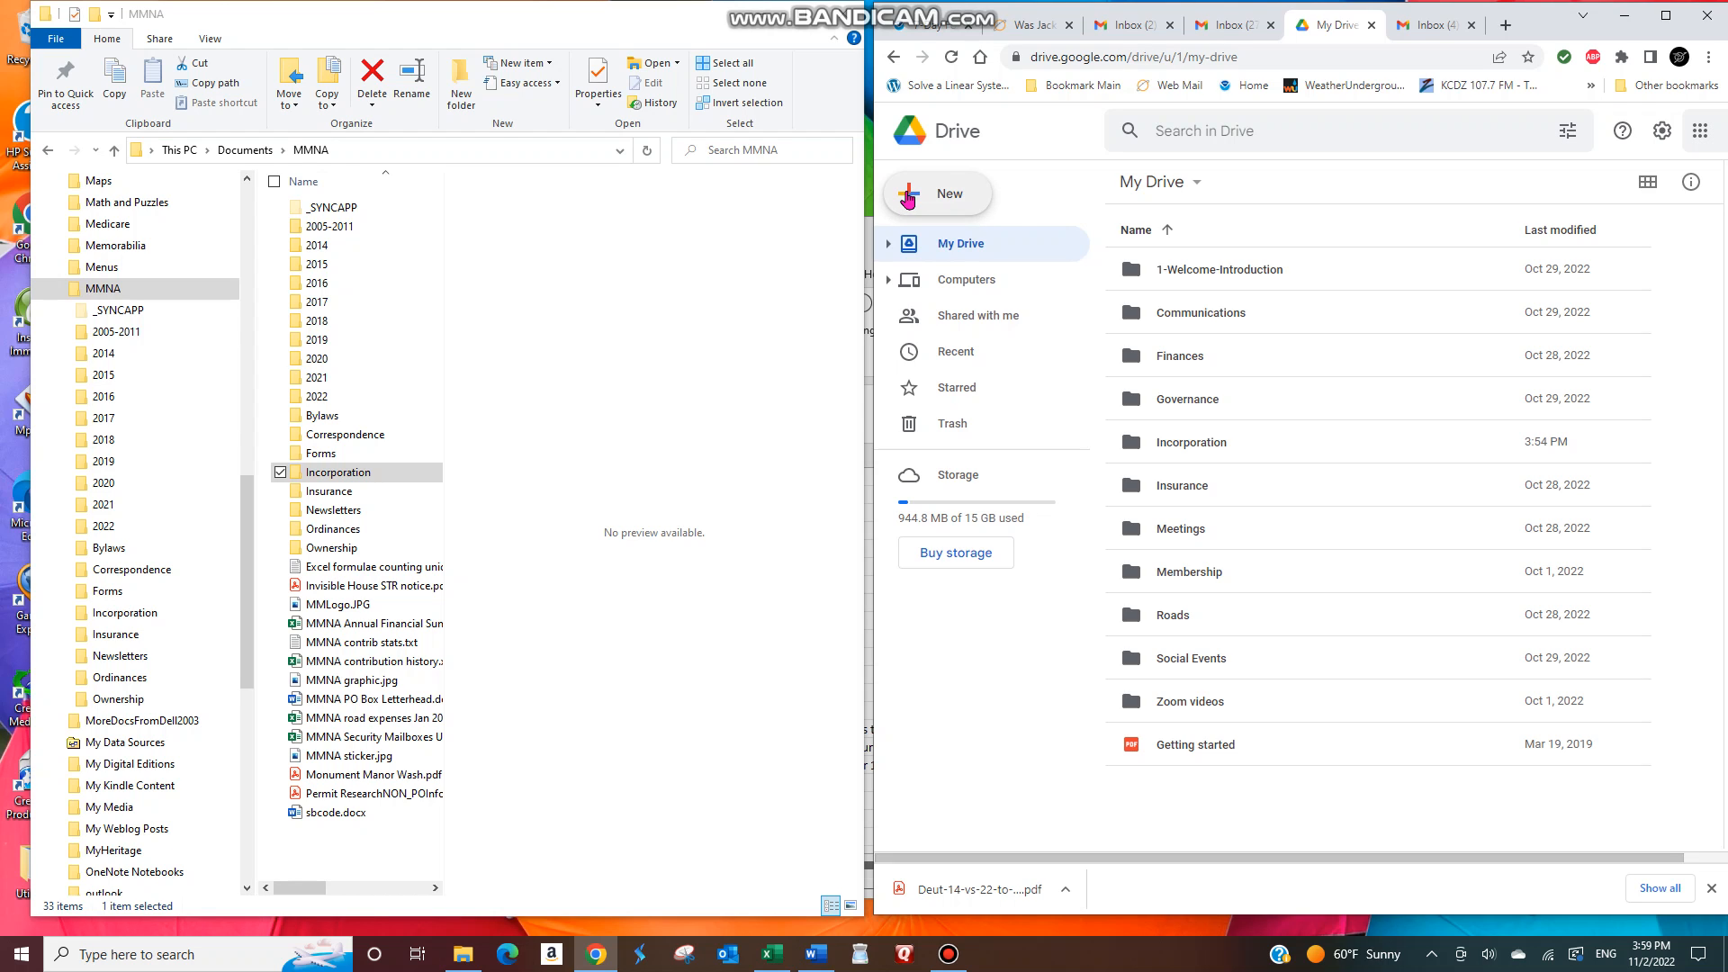
{"action": "left_click", "coordinate": [911, 198]}
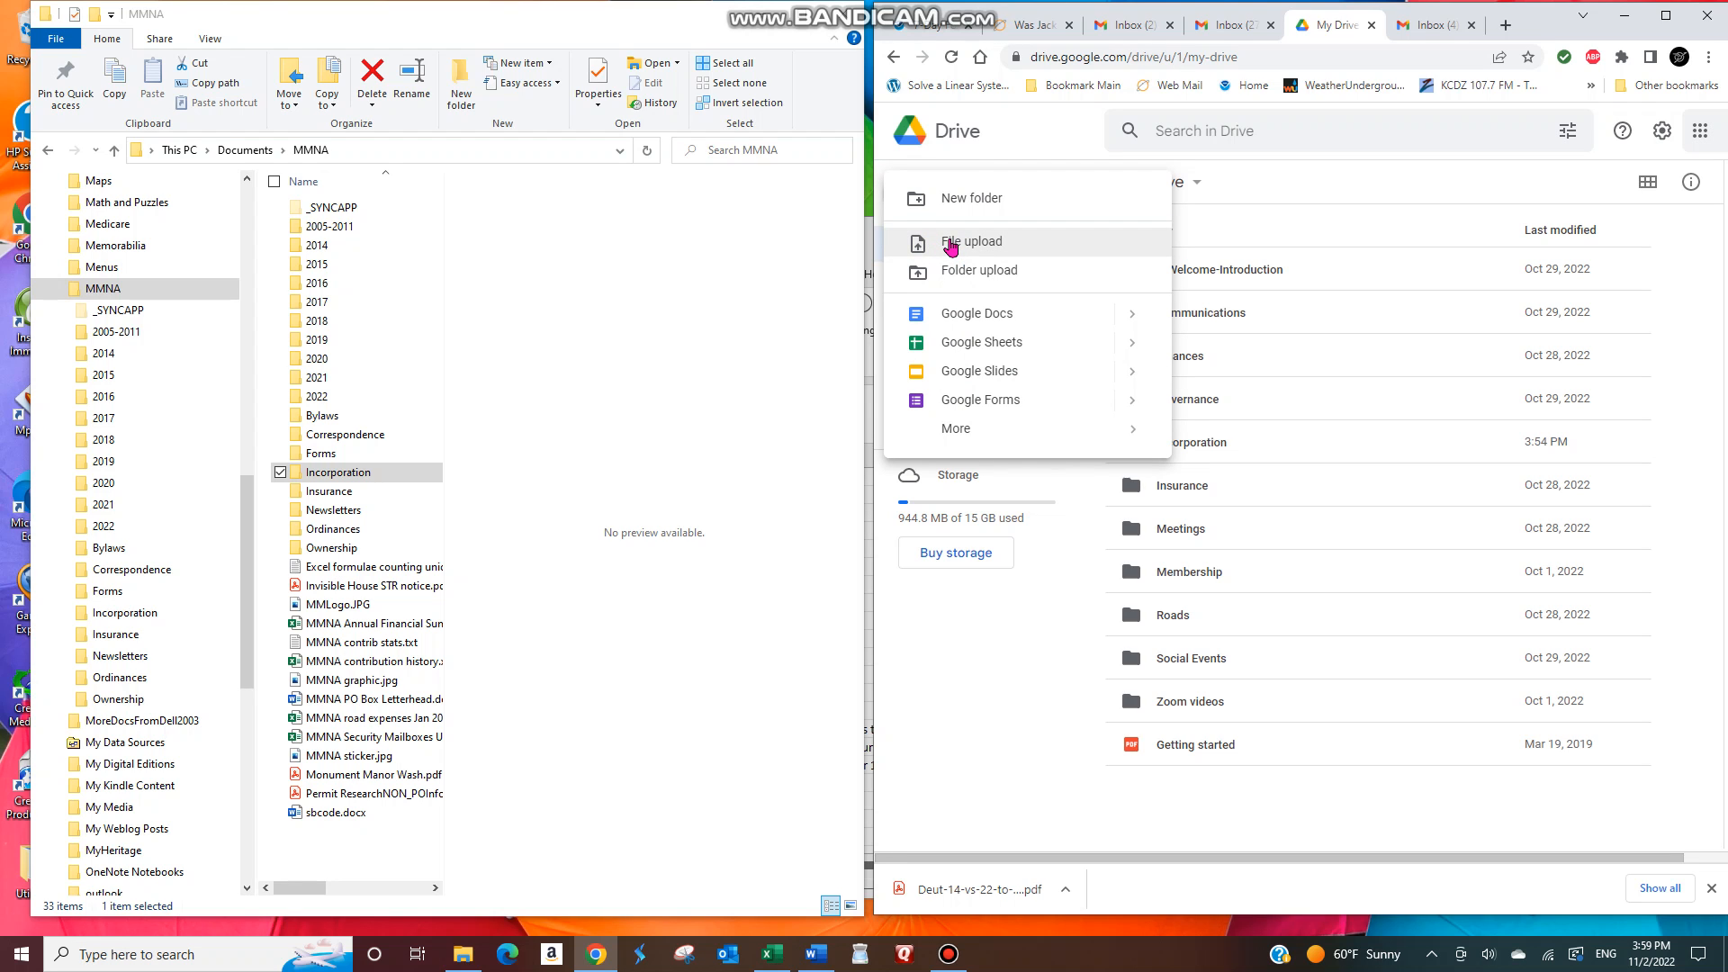
{"action": "left_click", "coordinate": [951, 243]}
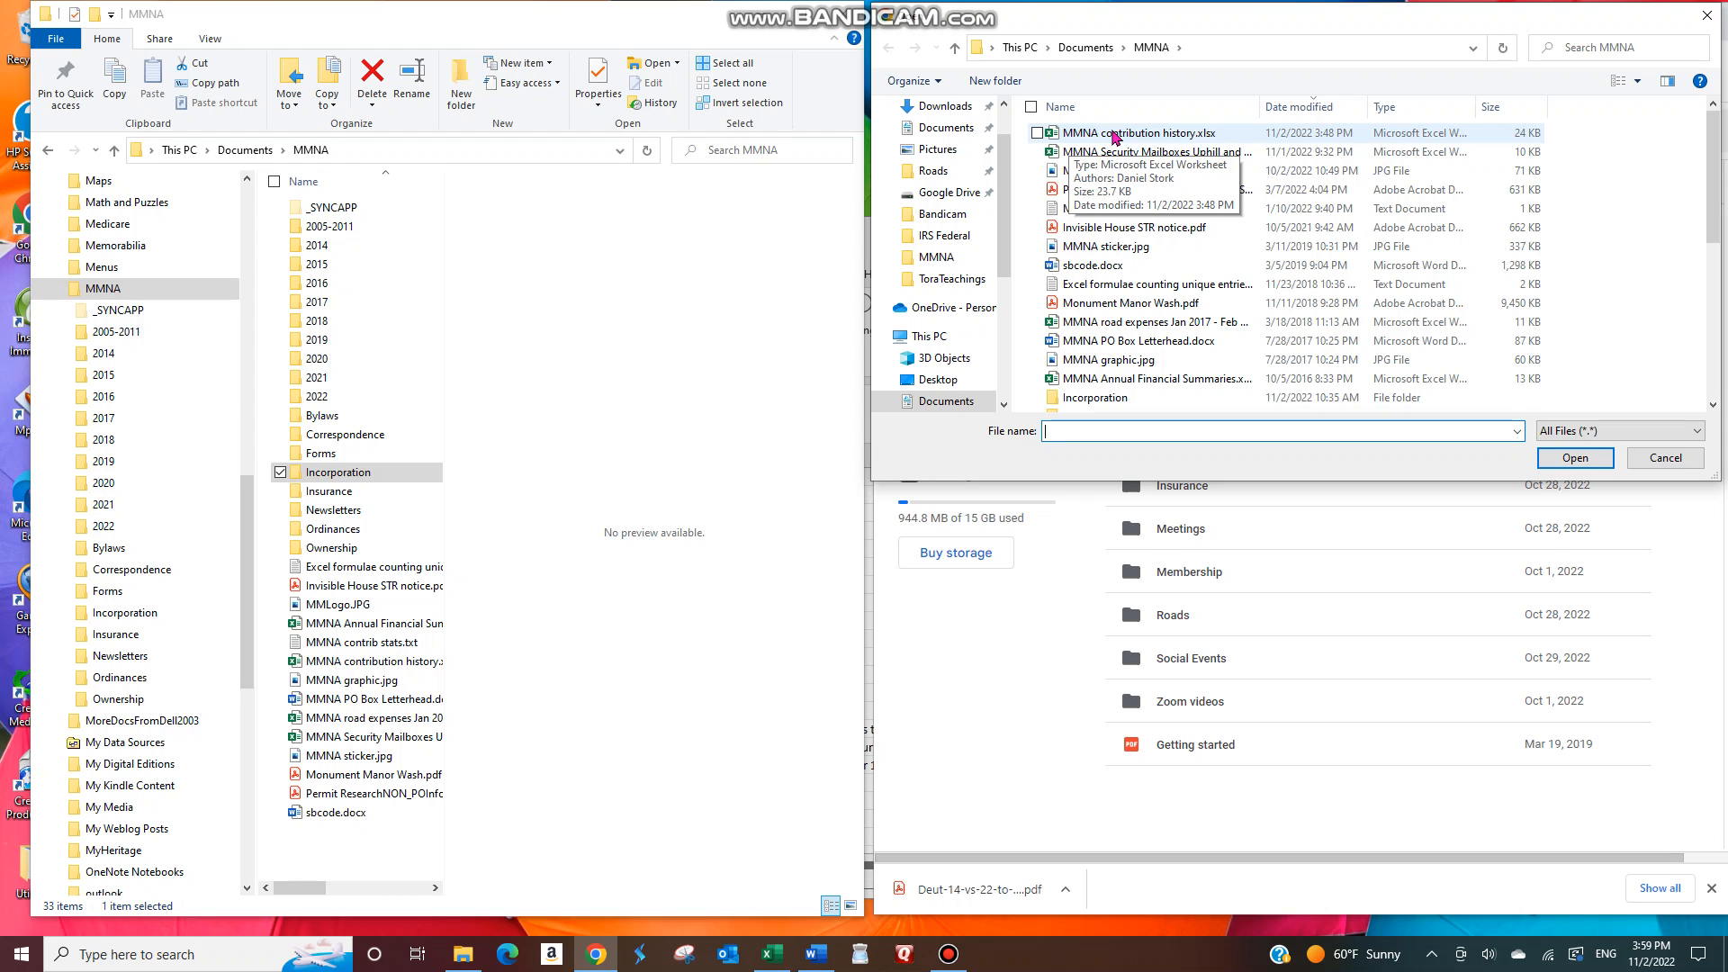
{"action": "left_click", "coordinate": [1116, 135]}
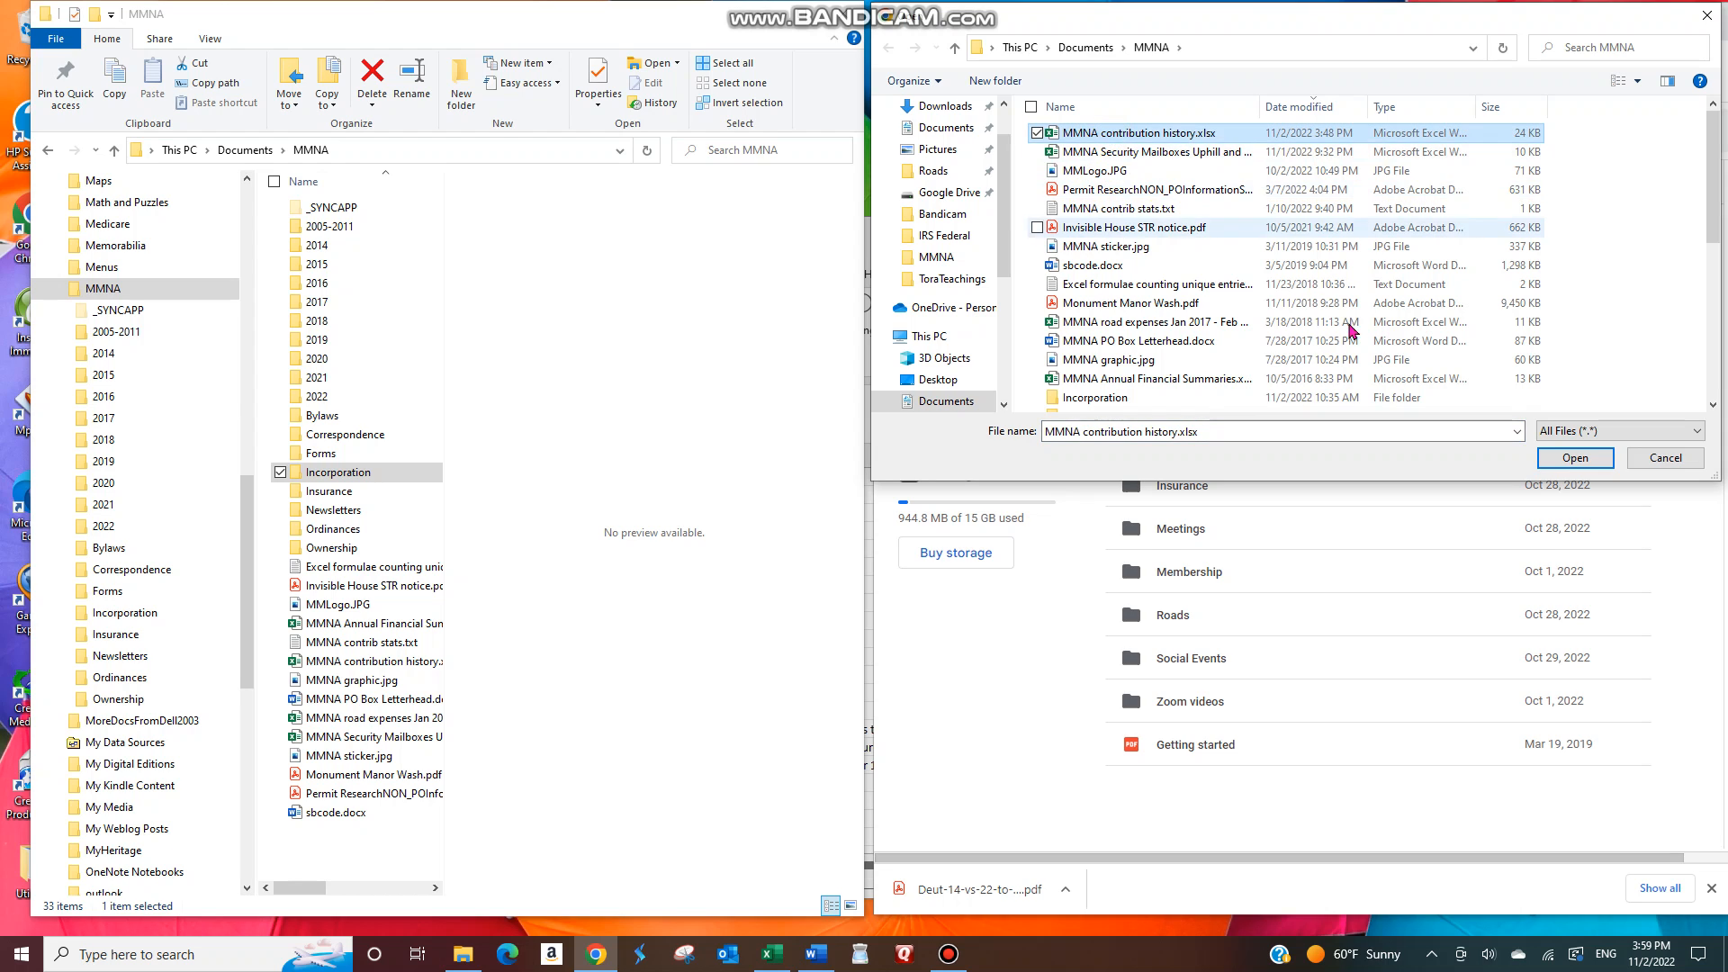
{"action": "left_click", "coordinate": [1575, 459]}
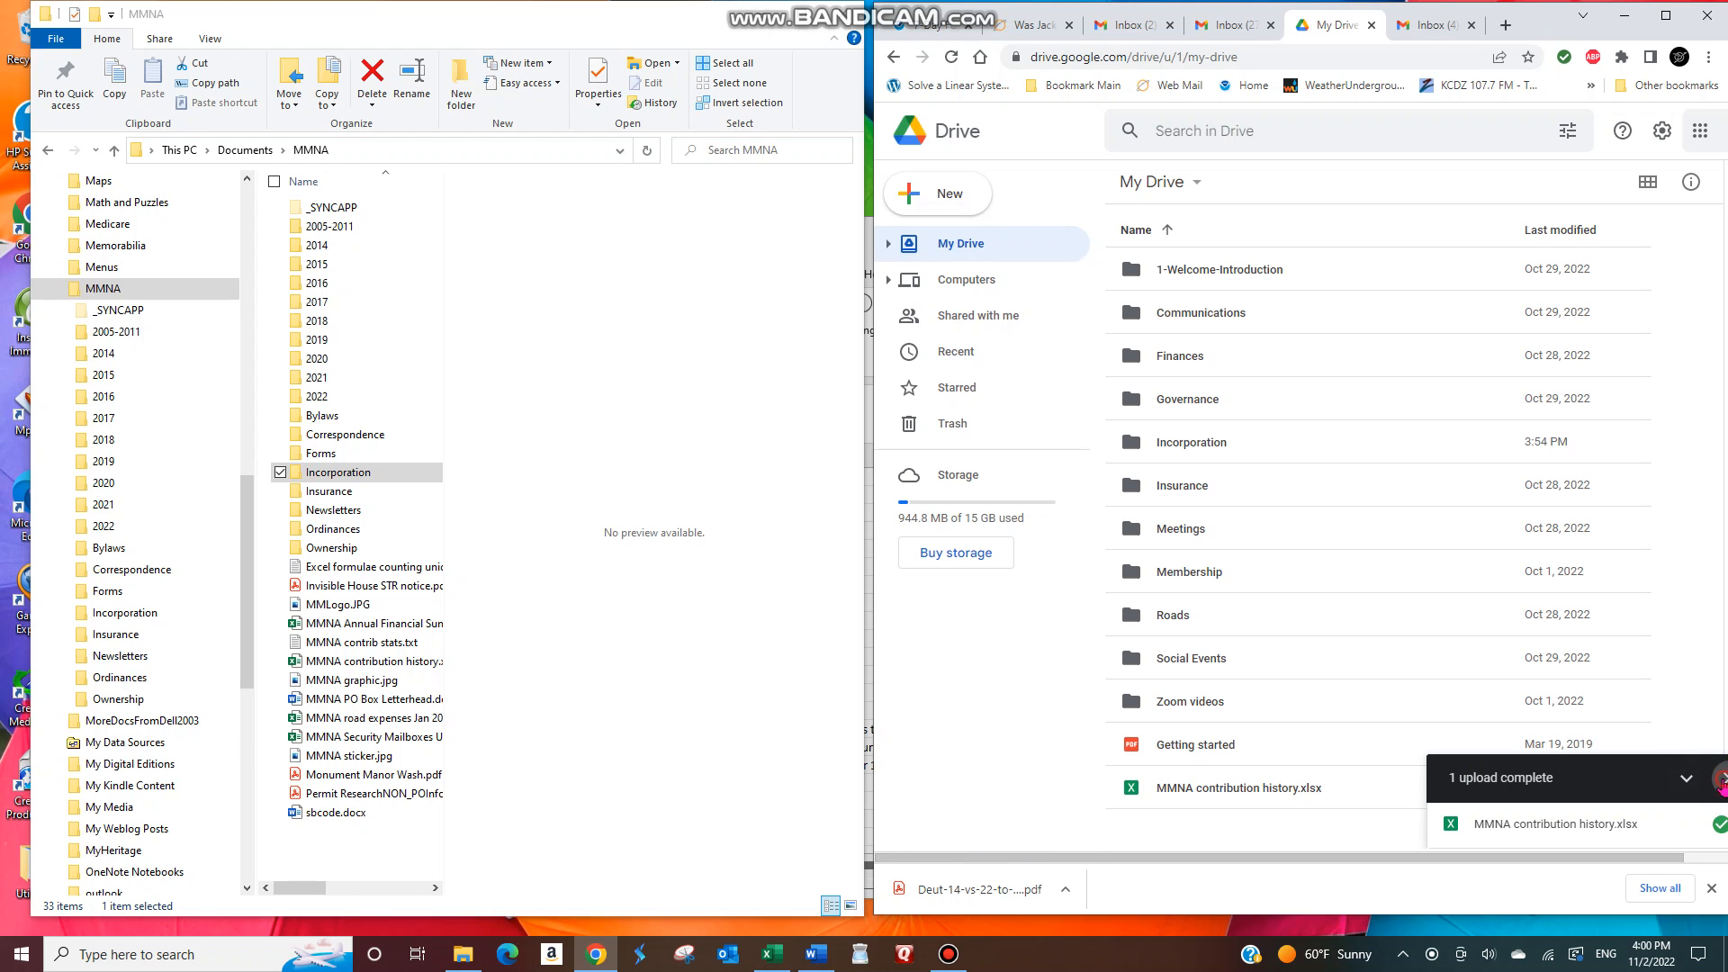
{"action": "left_click", "coordinate": [1720, 779]}
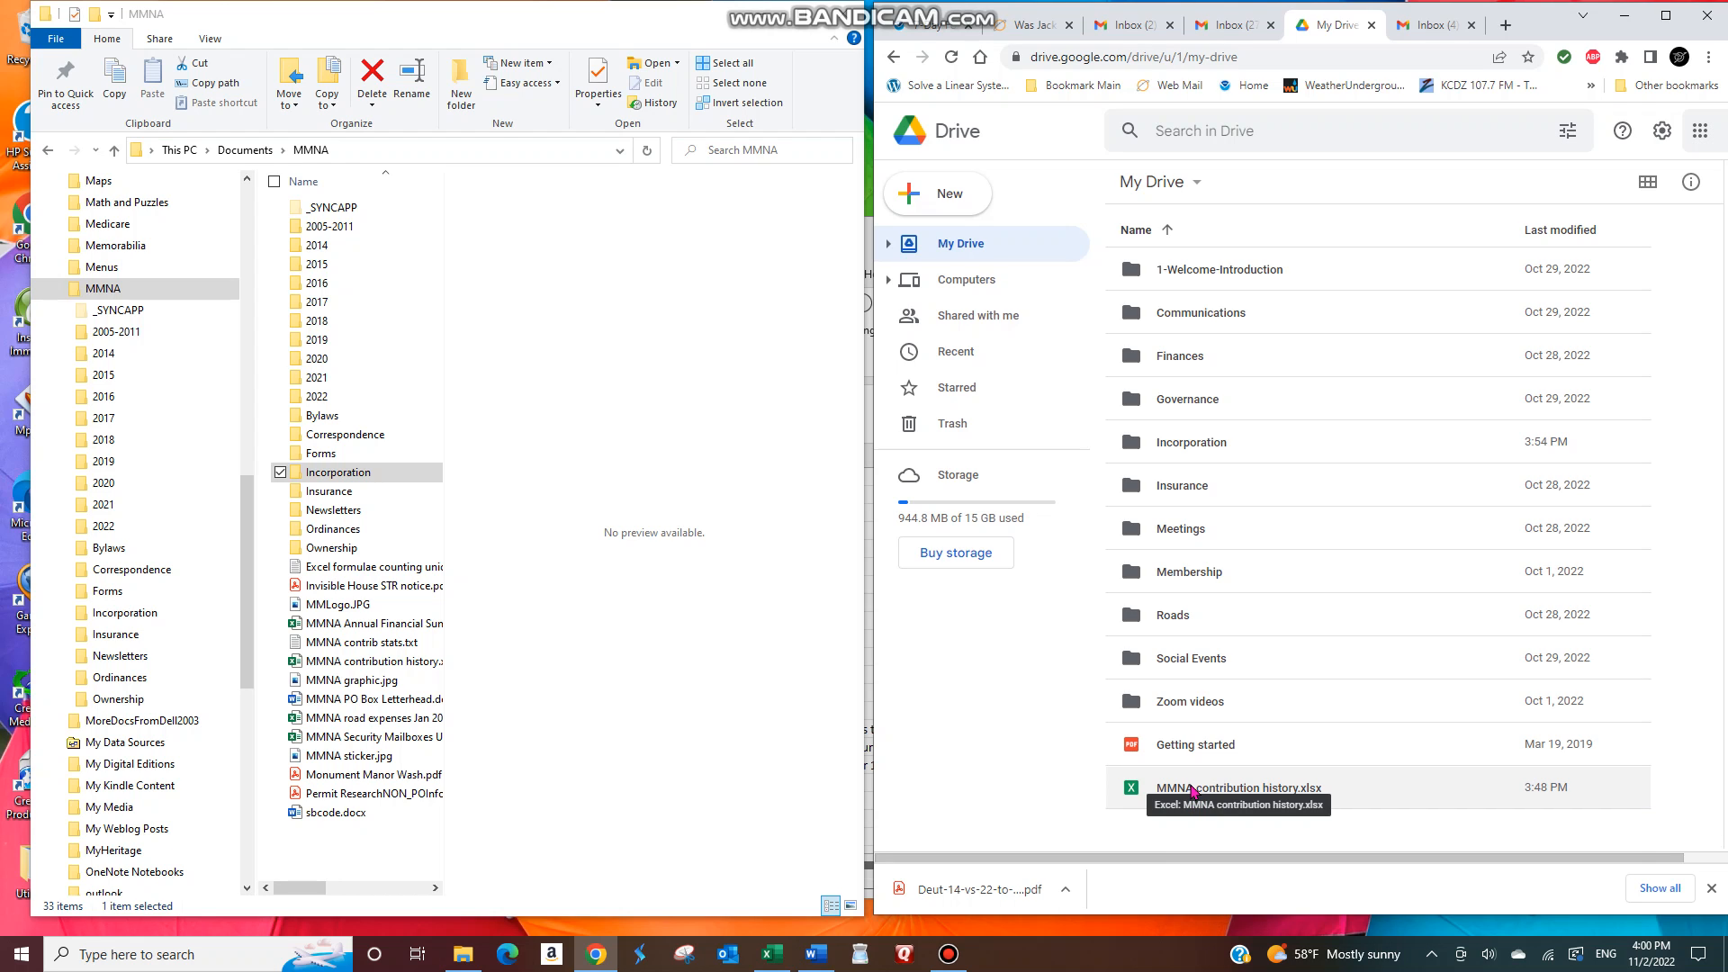
Move MMNA contribution history.xlsx from My Drive into the Contributions folder inside Finances and dismiss the move notice.
{"action": "right_click", "coordinate": [1193, 790]}
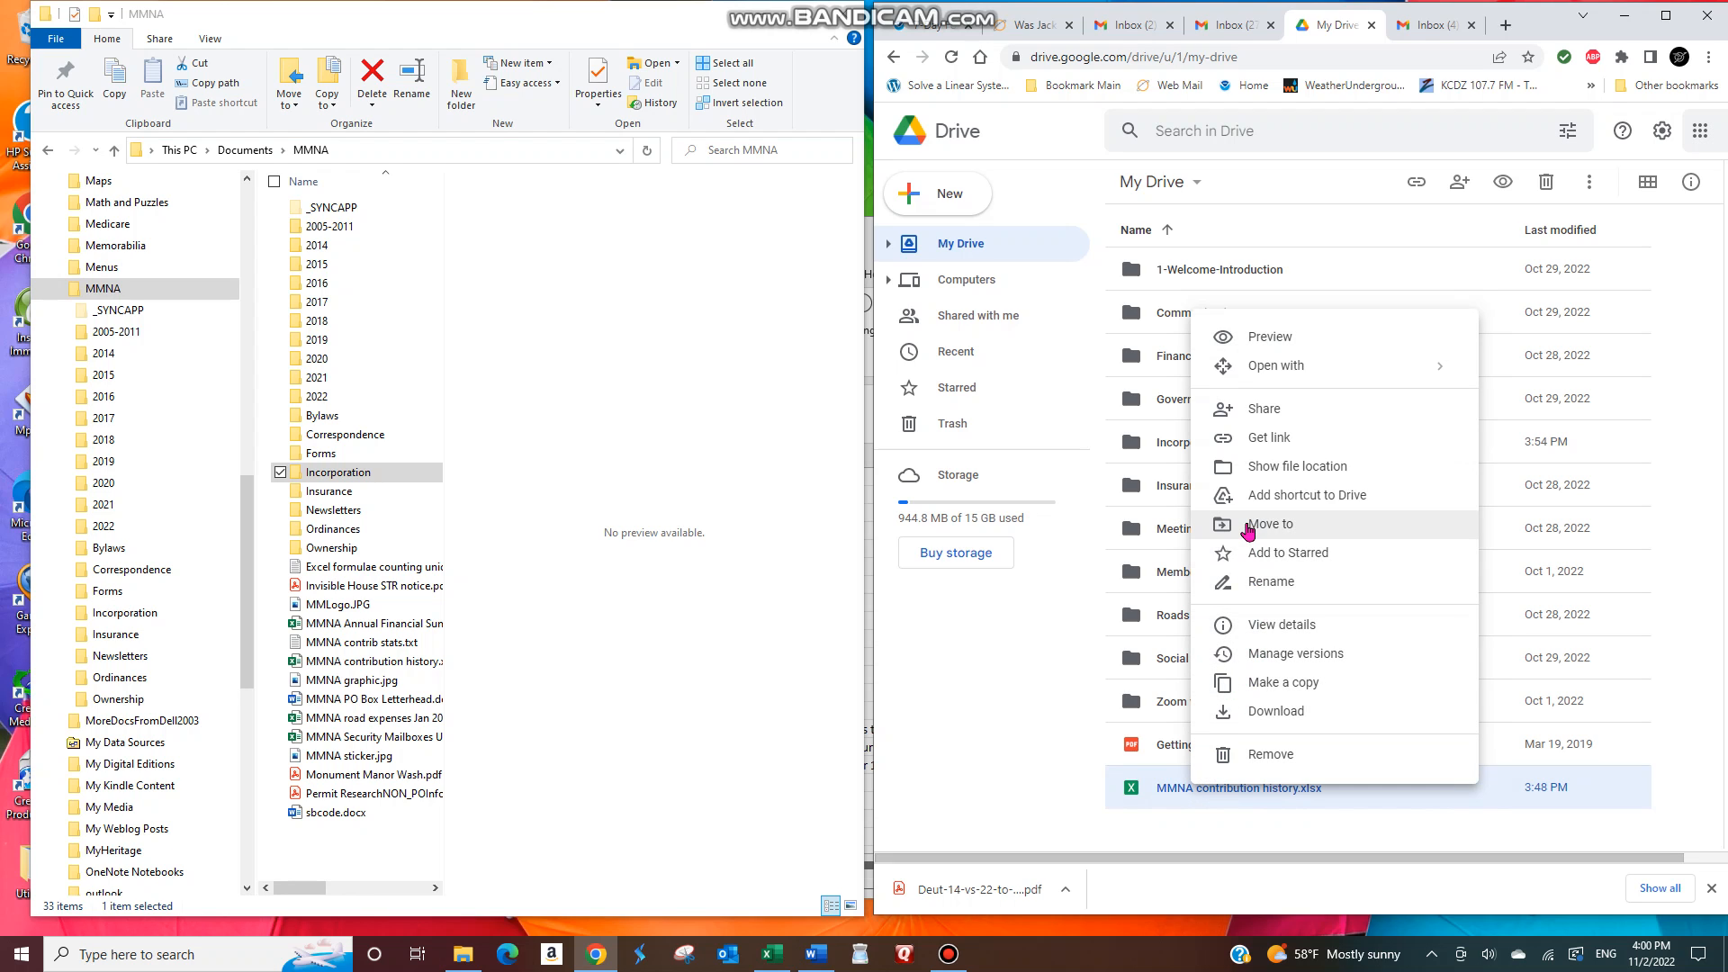
{"action": "left_click", "coordinate": [1249, 525]}
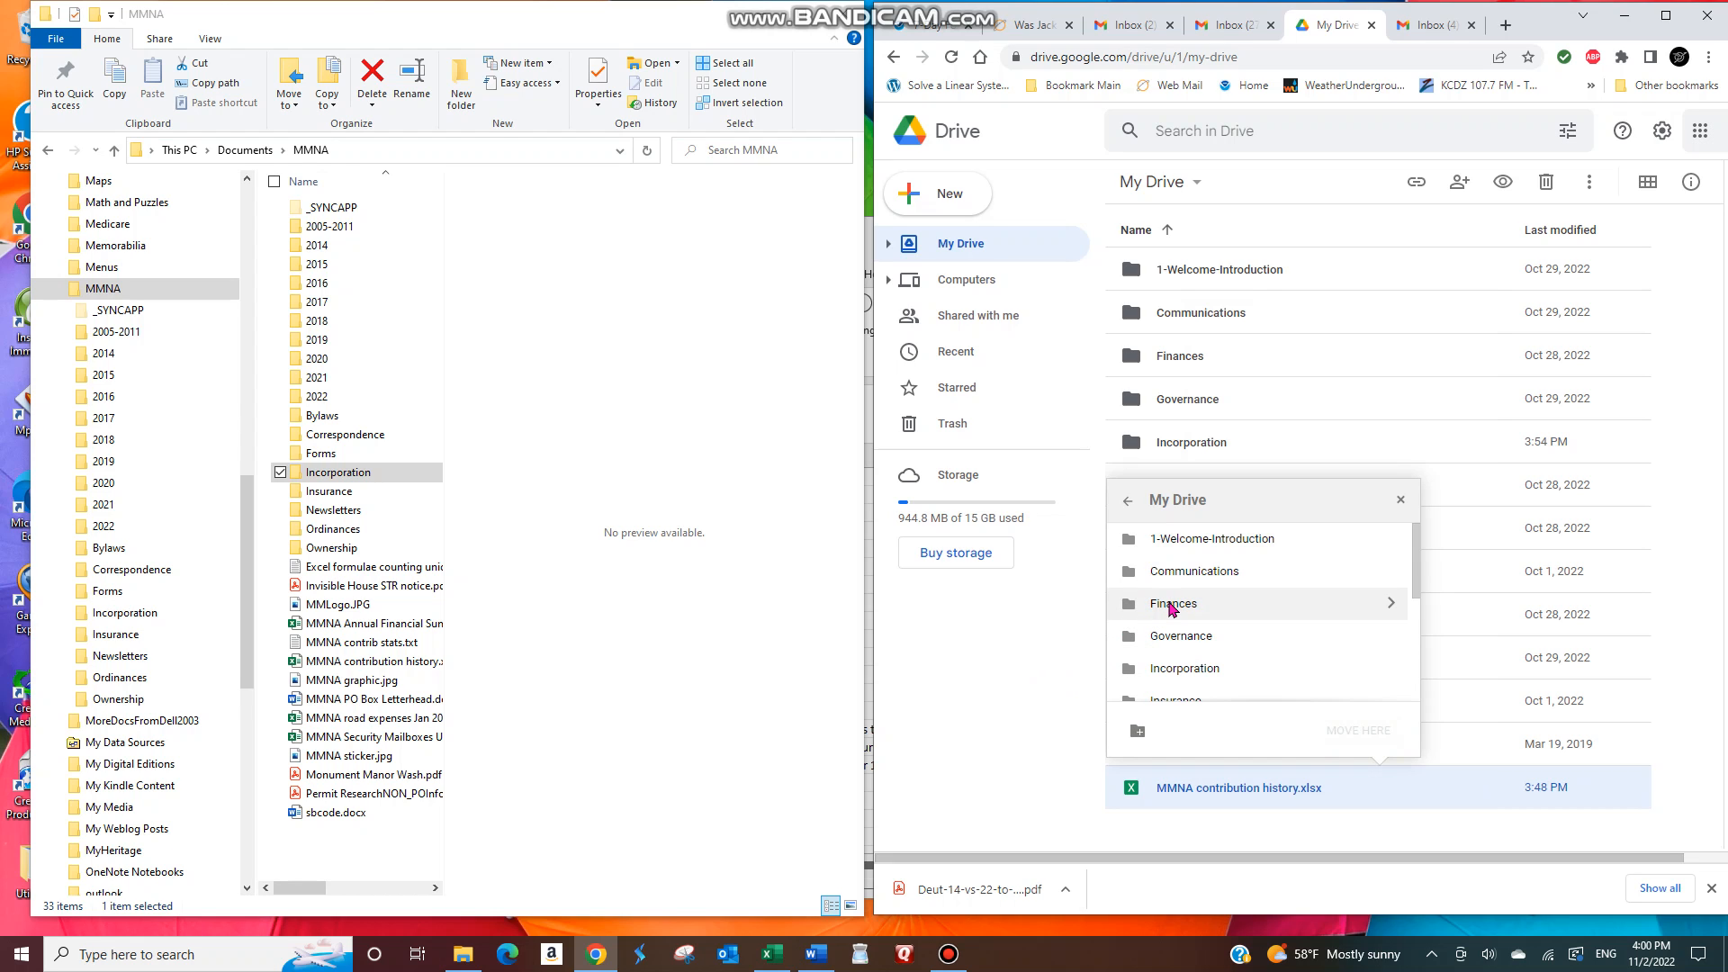
{"action": "double_click", "coordinate": [1172, 610]}
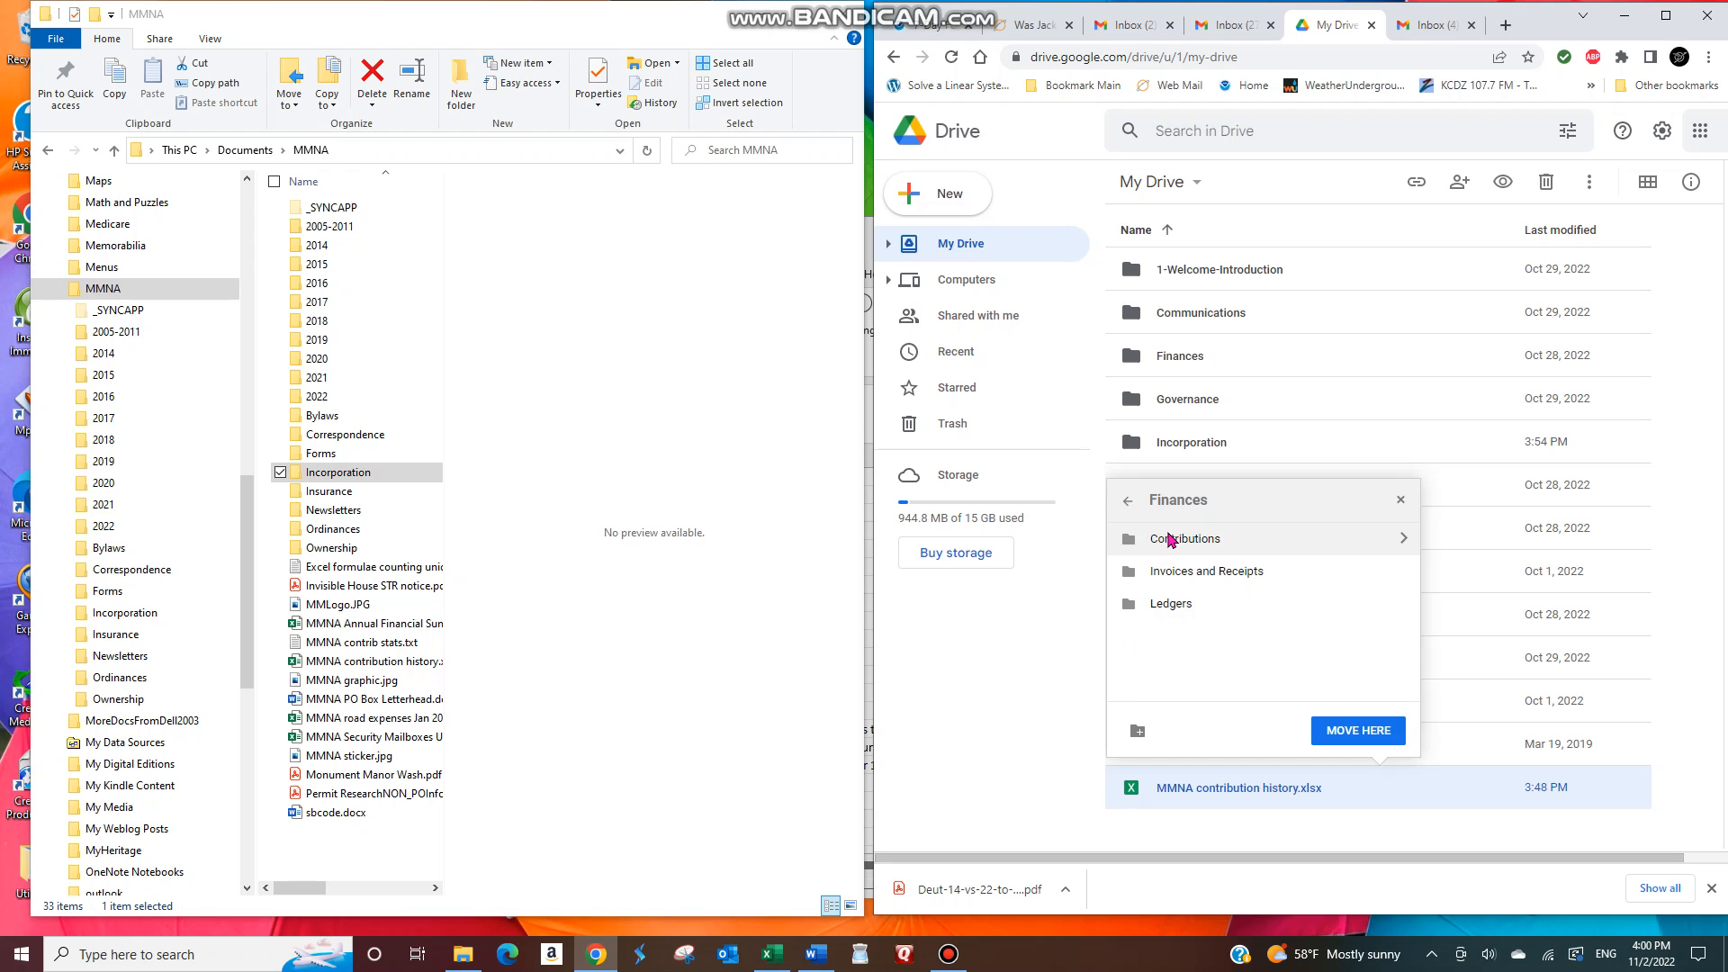
{"action": "double_click", "coordinate": [1170, 540]}
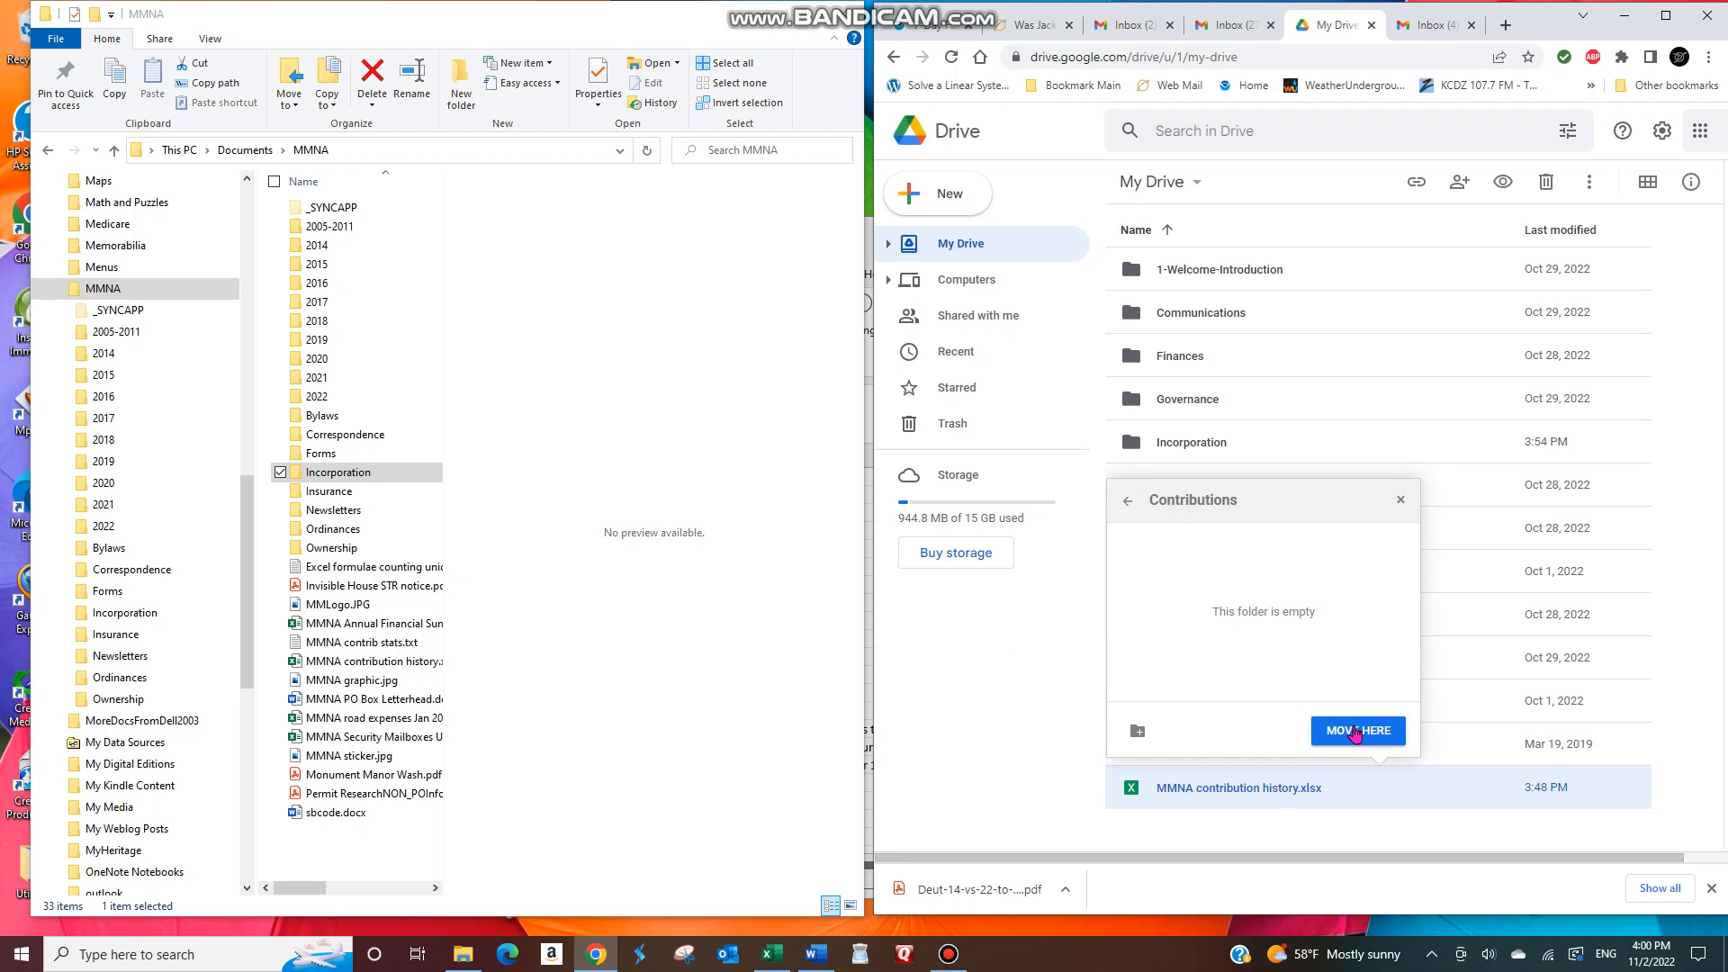
{"action": "left_click", "coordinate": [1356, 732]}
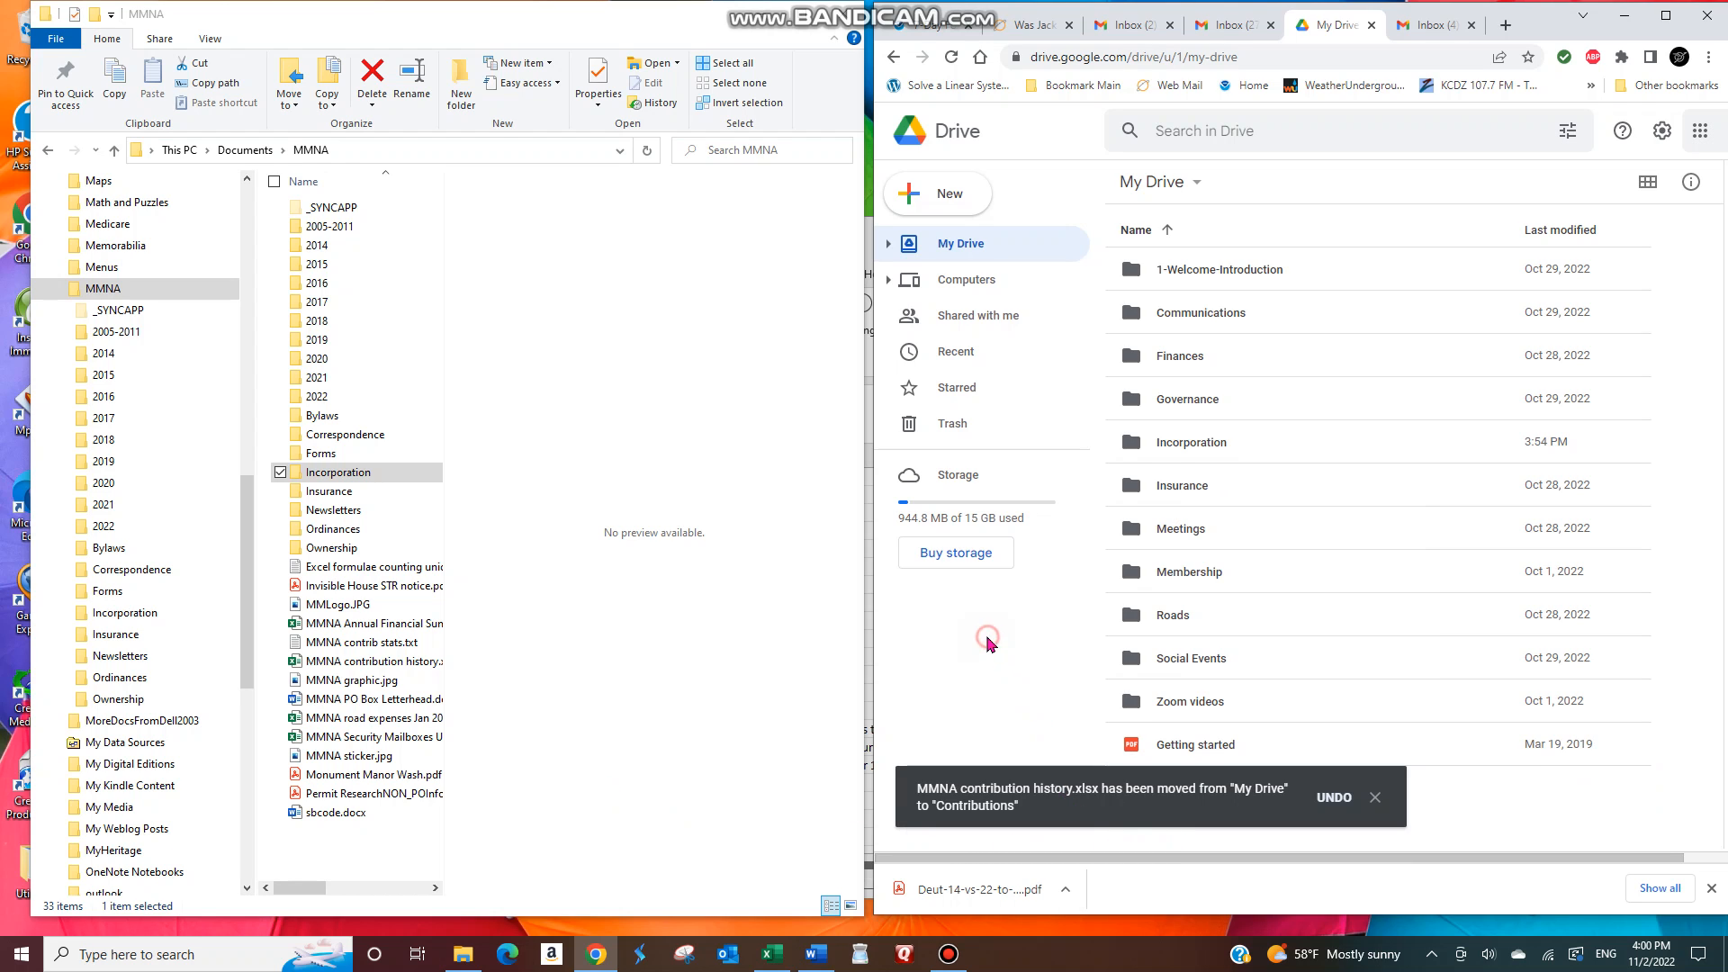
{"action": "left_click", "coordinate": [1379, 804]}
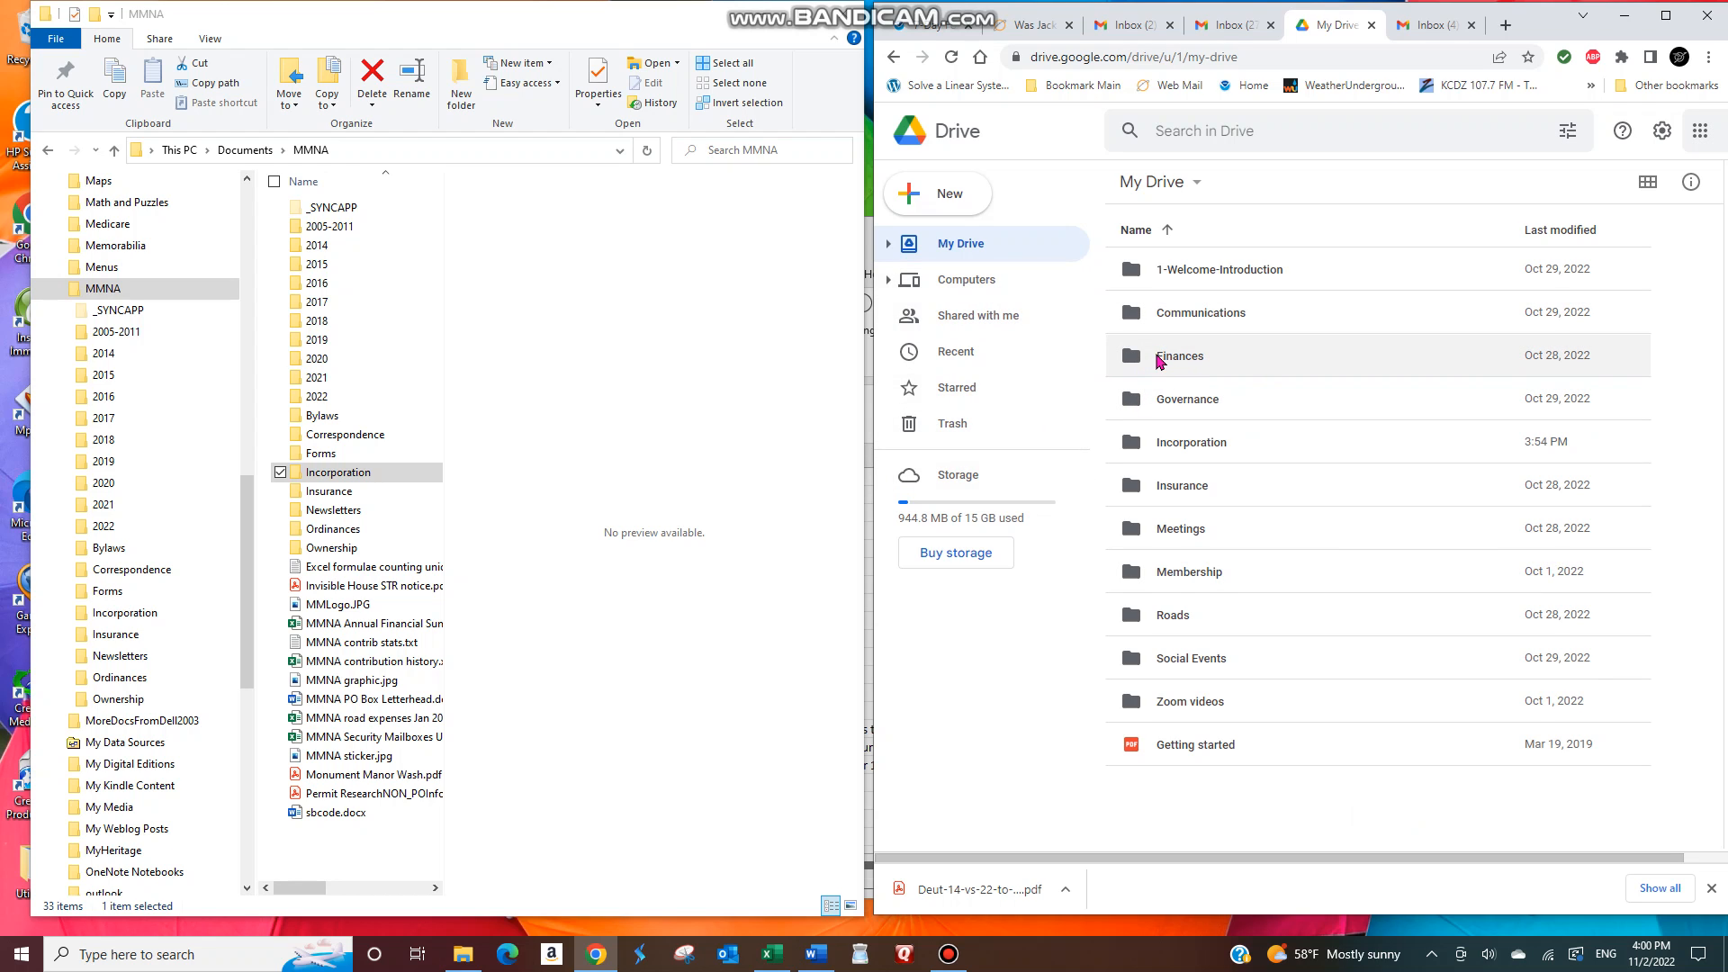
View MMNA contribution history.xlsx from the Contributions folder inside Finances in Google Sheets, and close the spreadsheet.
{"action": "double_click", "coordinate": [1161, 359]}
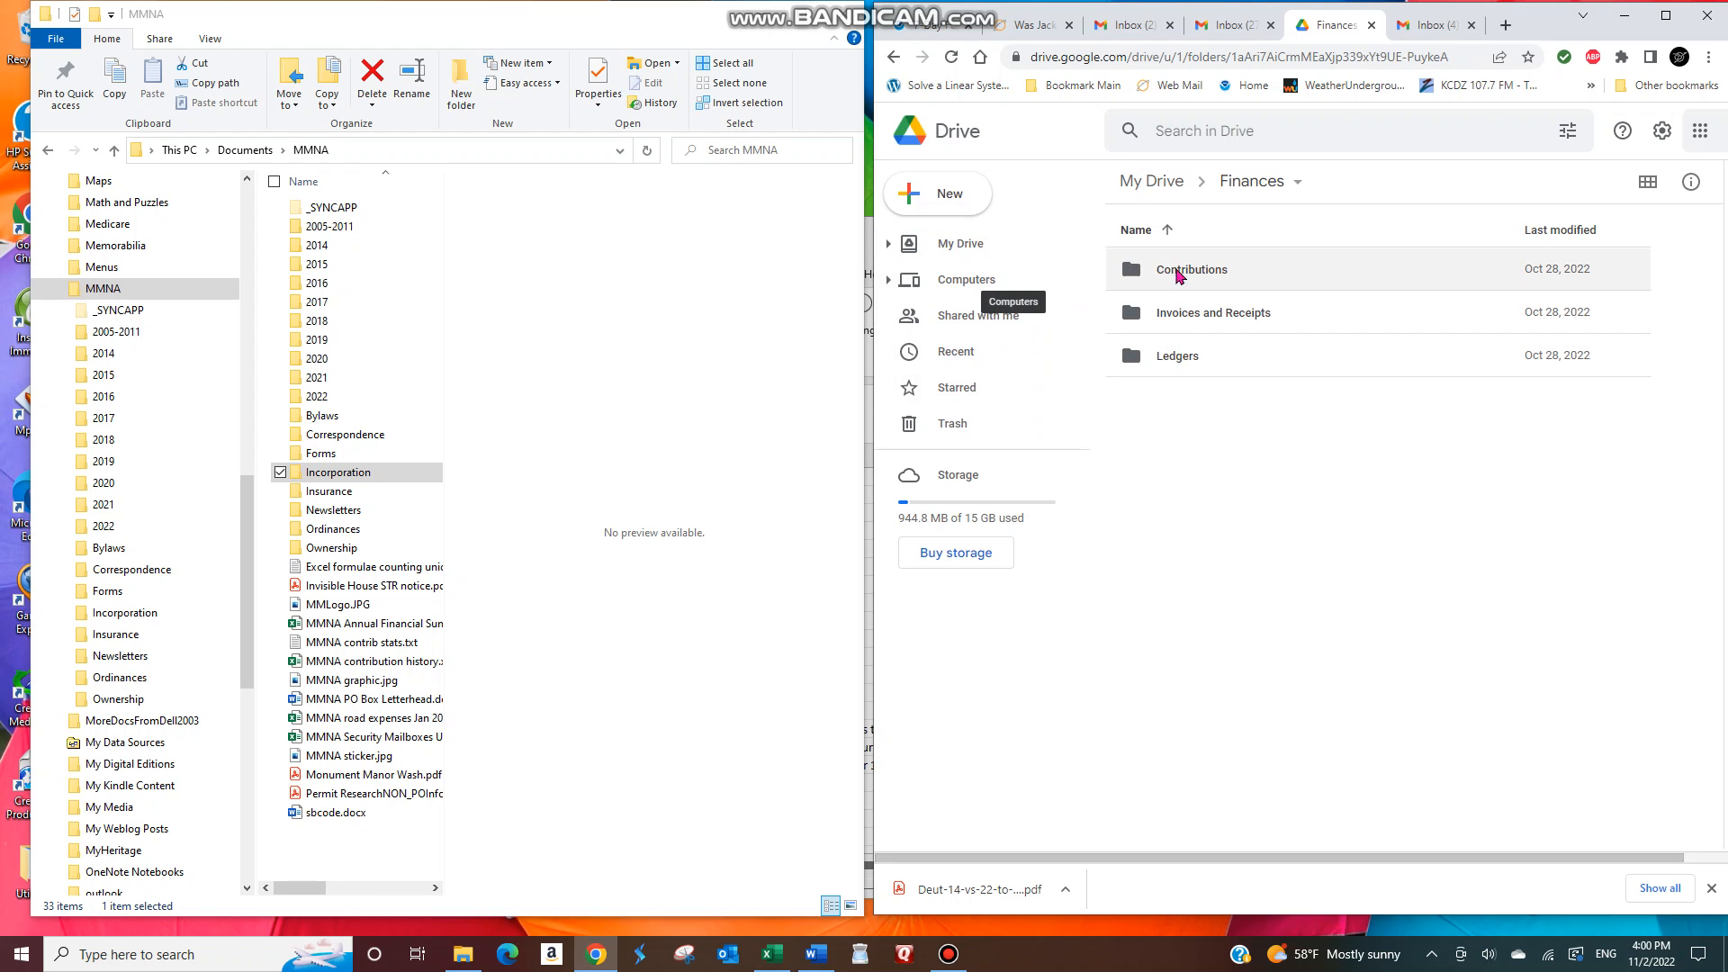
{"action": "double_click", "coordinate": [1152, 270]}
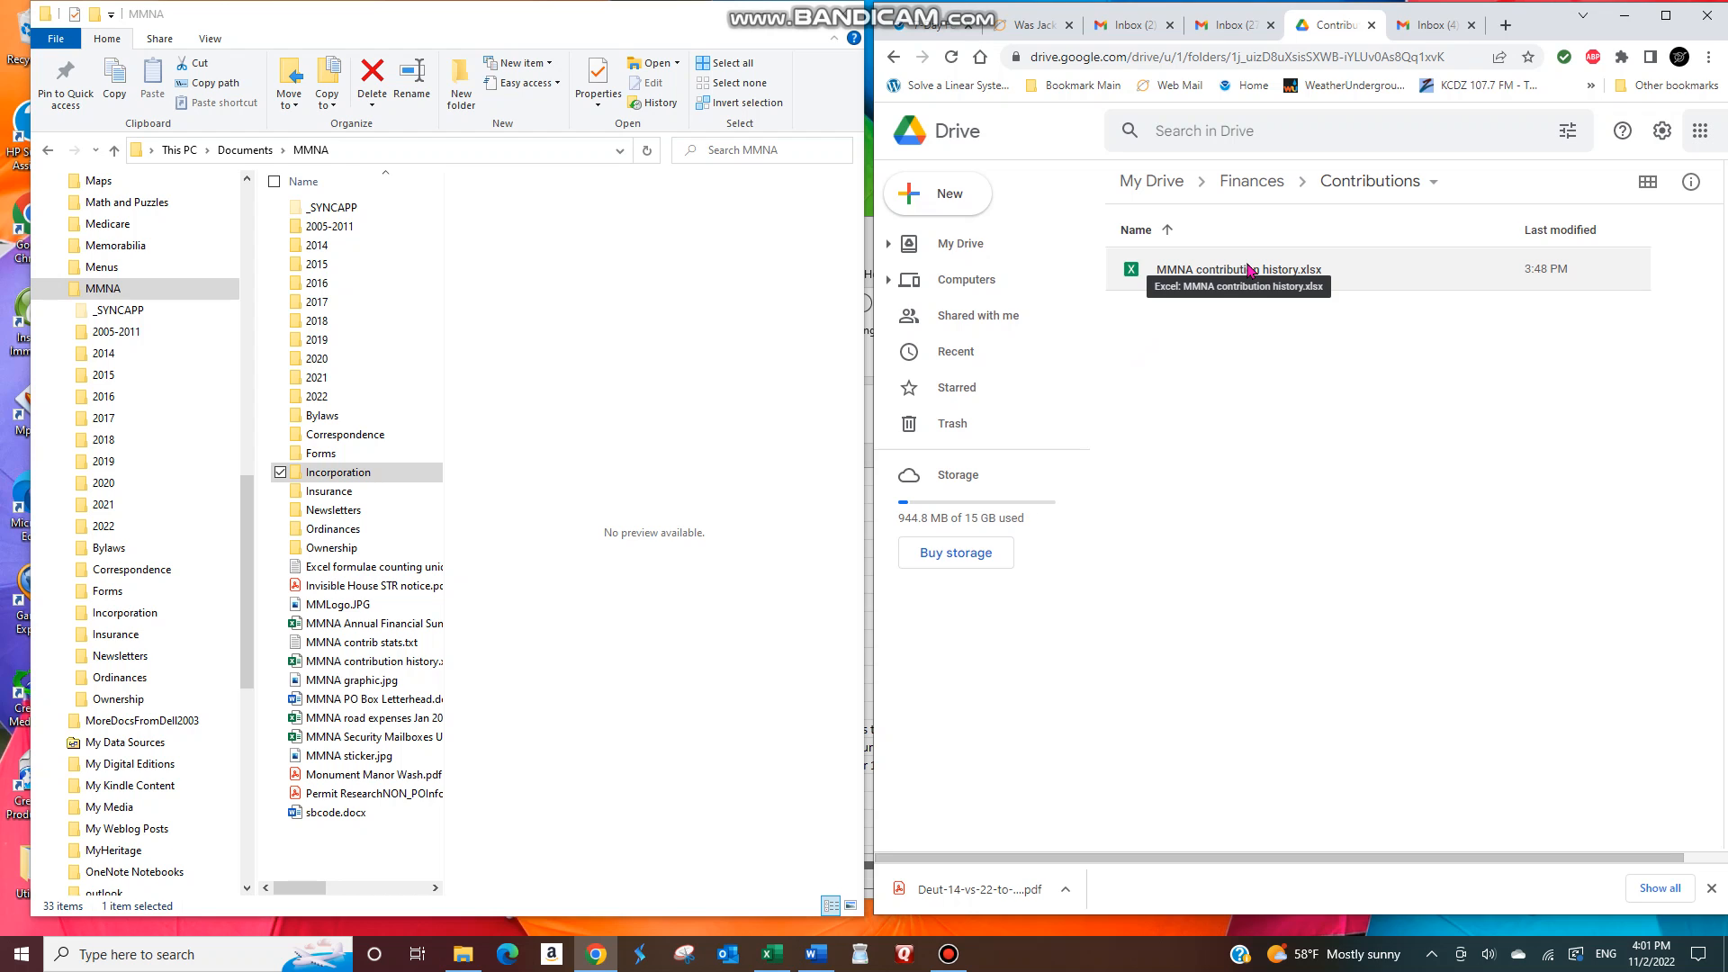
{"action": "right_click", "coordinate": [1188, 274]}
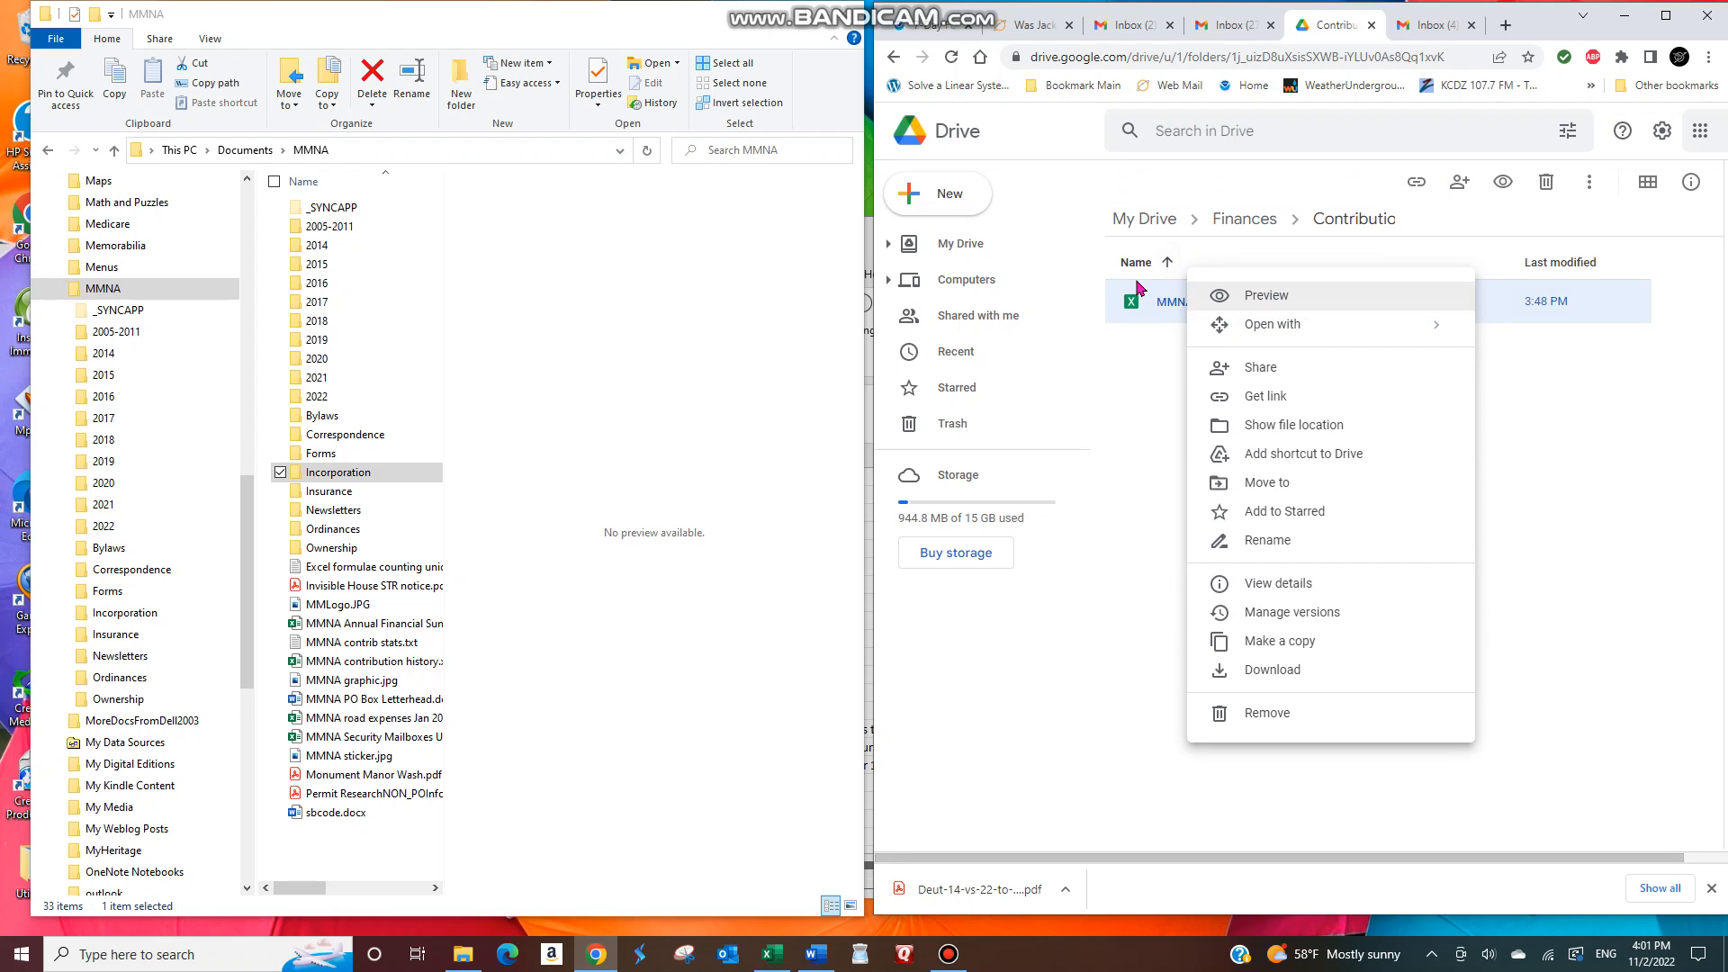
{"action": "mouse_move", "coordinate": [1251, 331]}
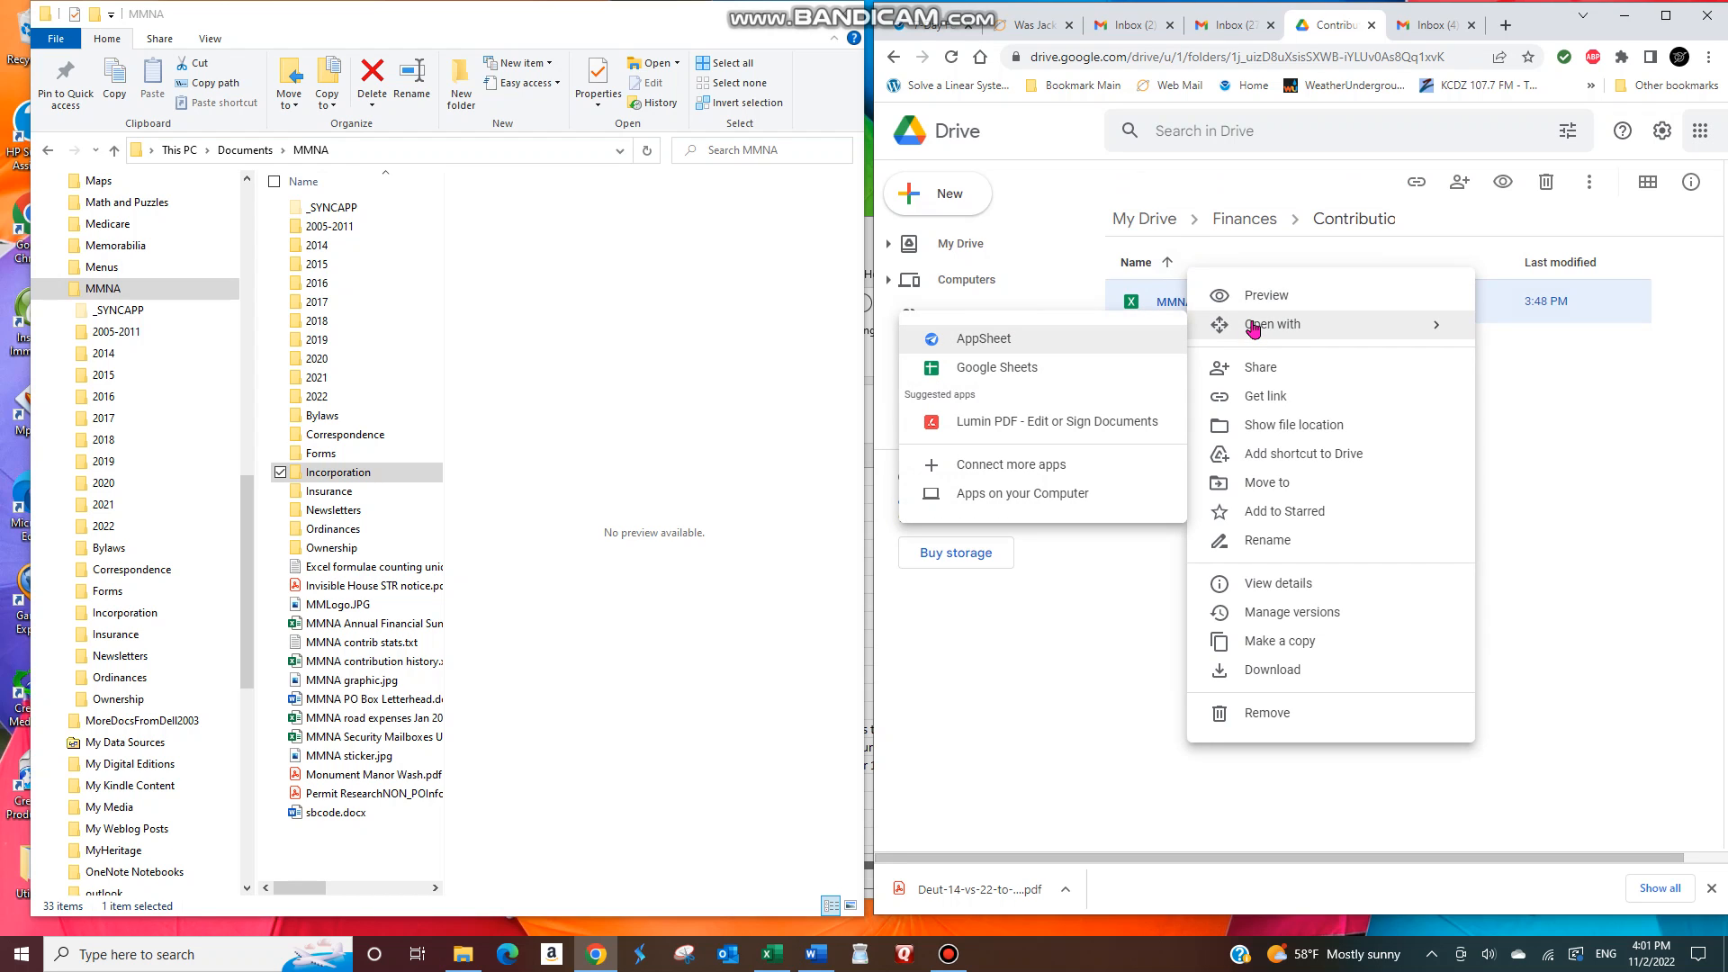
{"action": "left_click", "coordinate": [1010, 372]}
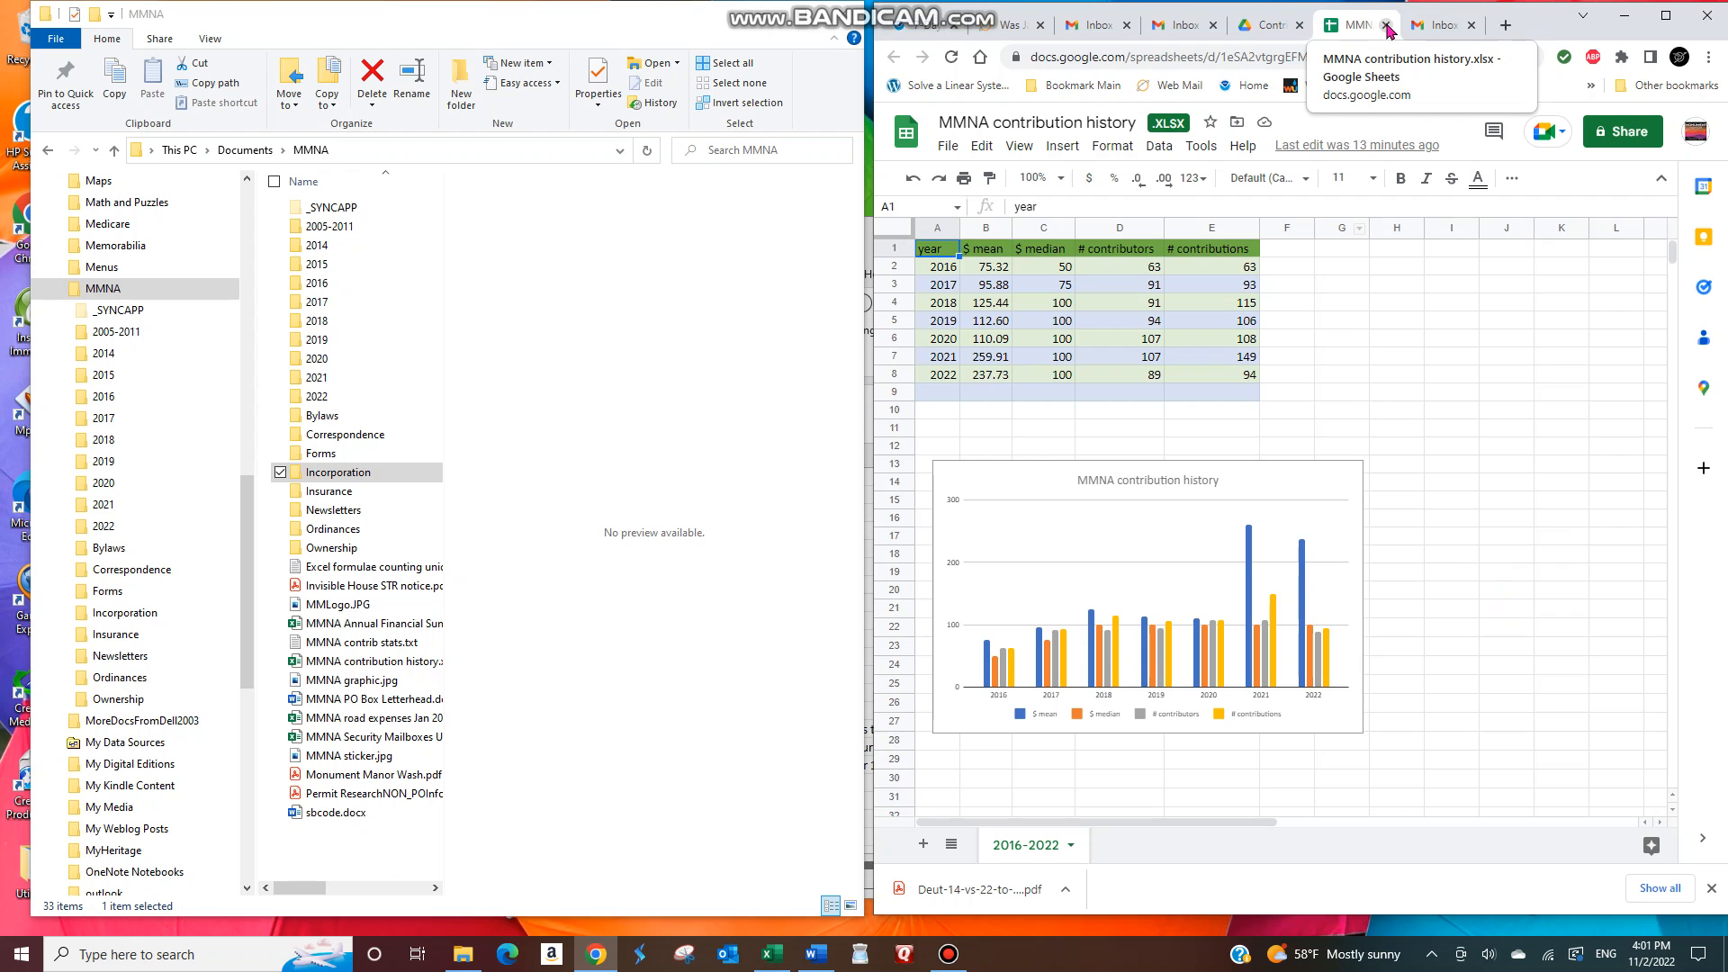
{"action": "left_click", "coordinate": [1386, 28]}
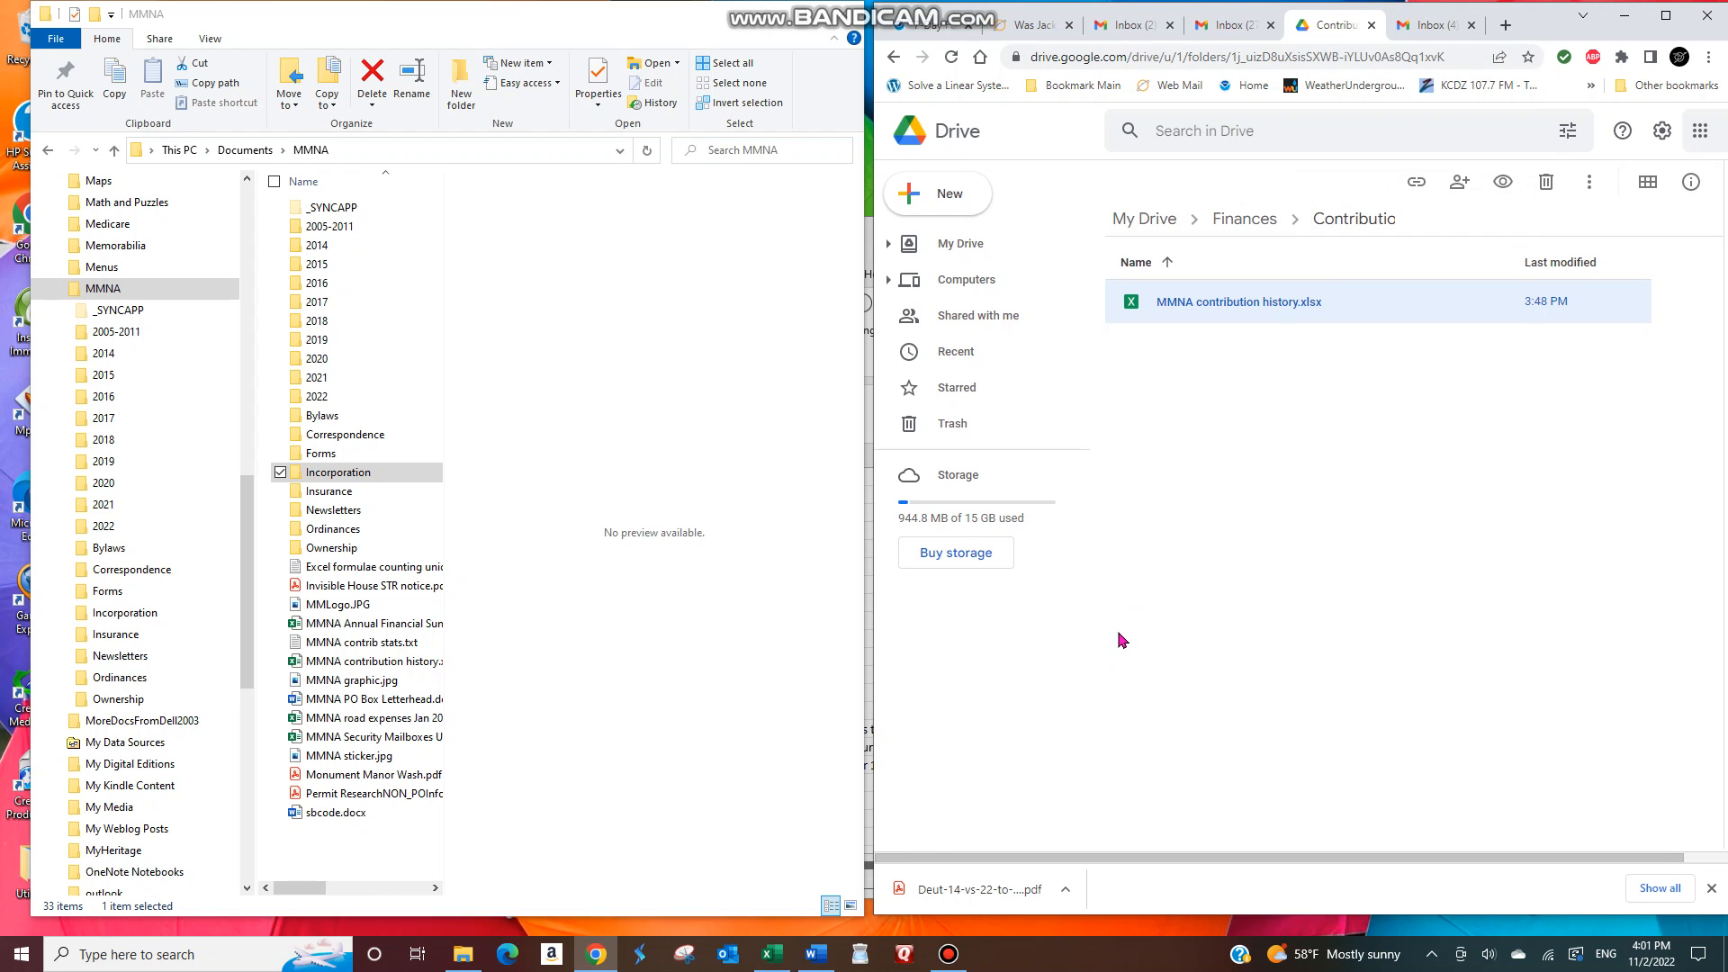